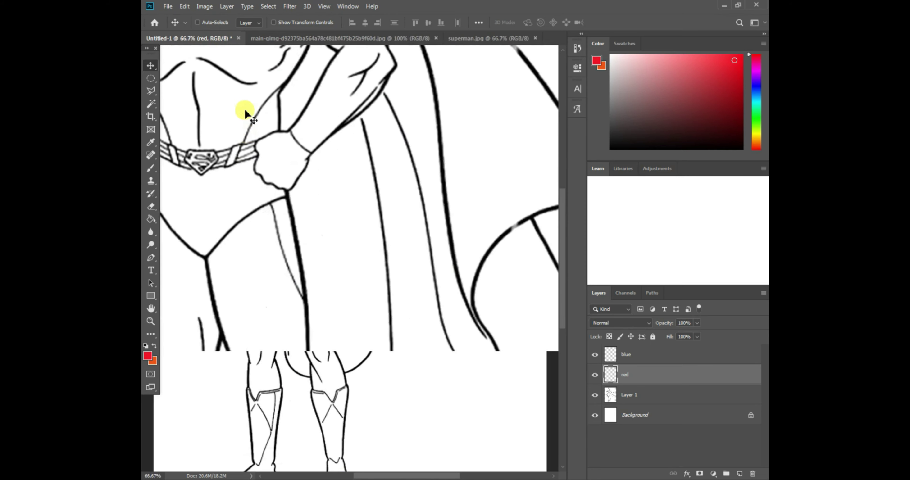
- Select the area around the S inside the chest emblem on Layer 1 with the Magic Wand
{"action": "left_click_drag", "start_coordinate": [247, 113], "coordinate": [394, 364]}
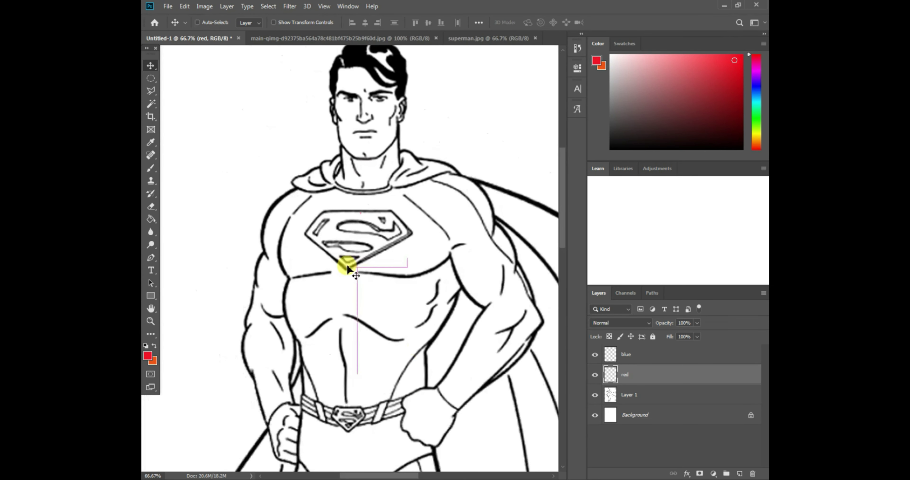
{"action": "scroll", "coordinate": [348, 269], "scroll_direction": "up", "scroll_amount": 2}
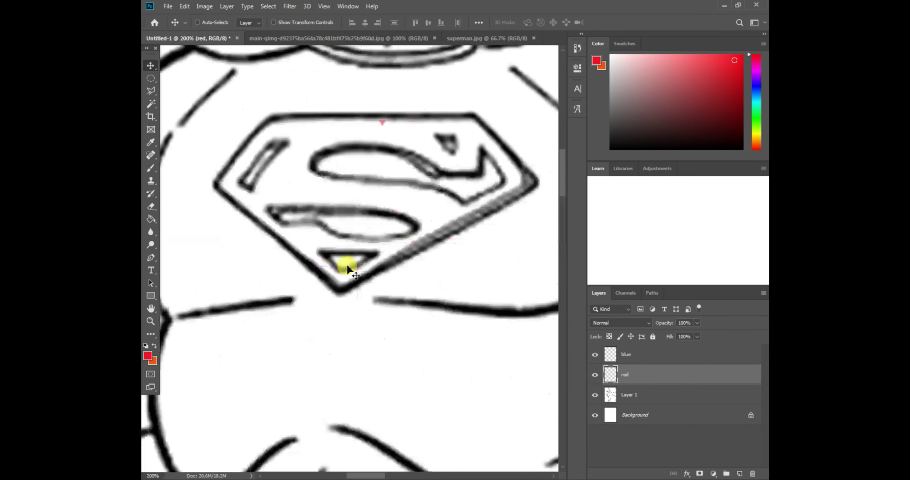
{"action": "left_click", "coordinate": [151, 103]}
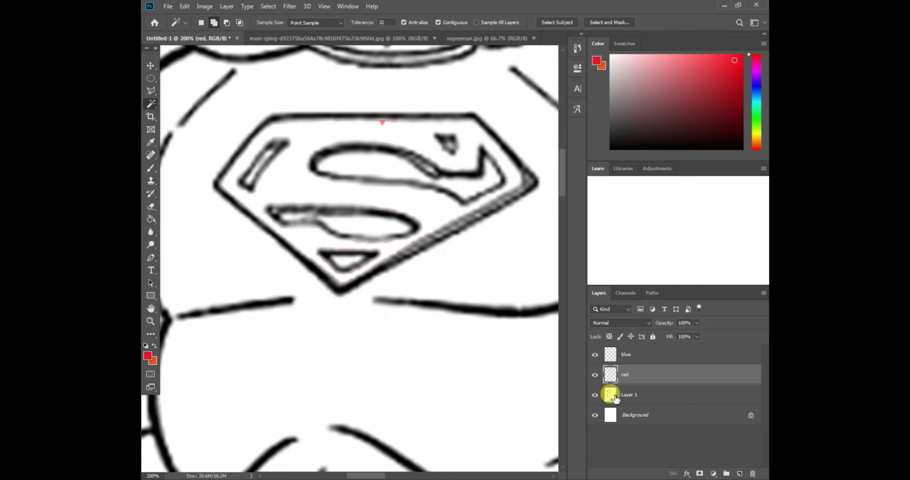
{"action": "left_click", "coordinate": [633, 395]}
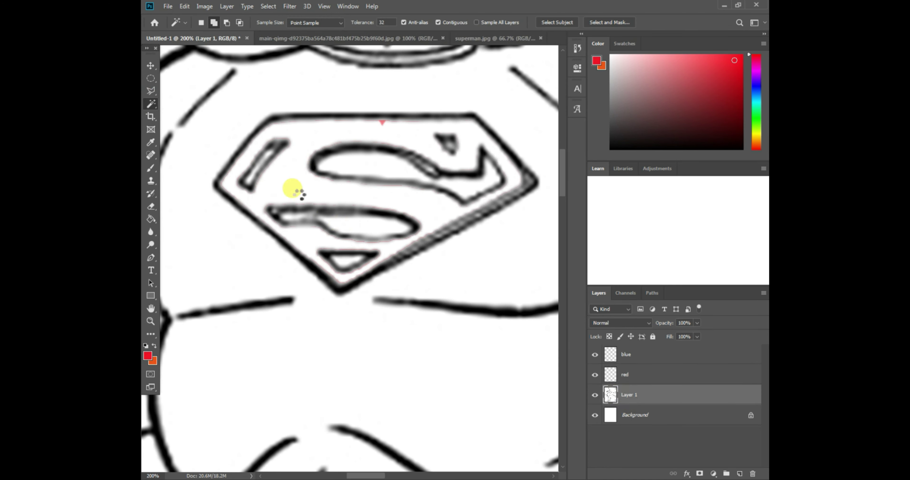
{"action": "left_click", "coordinate": [296, 192]}
{"action": "key", "text": "ctrl+minus"}
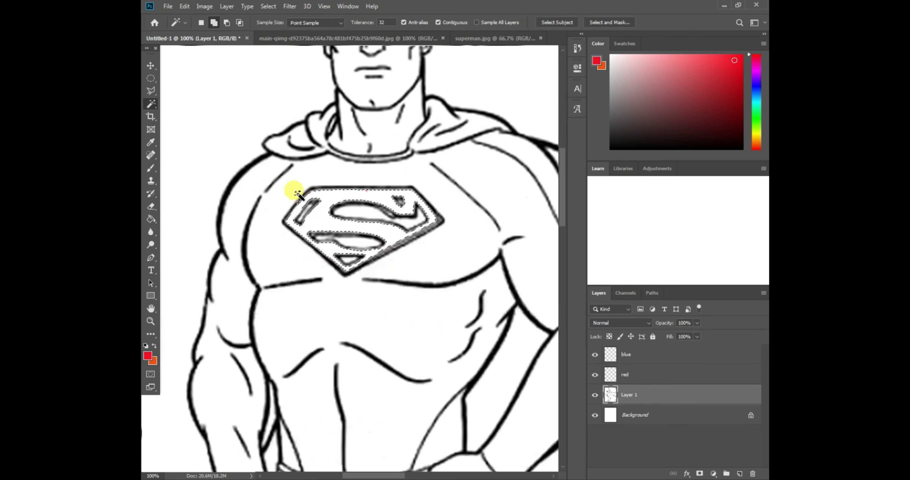
- Paint the selected area of the chest emblem red with the Brush and clear the selection
{"action": "left_click", "coordinate": [151, 169]}
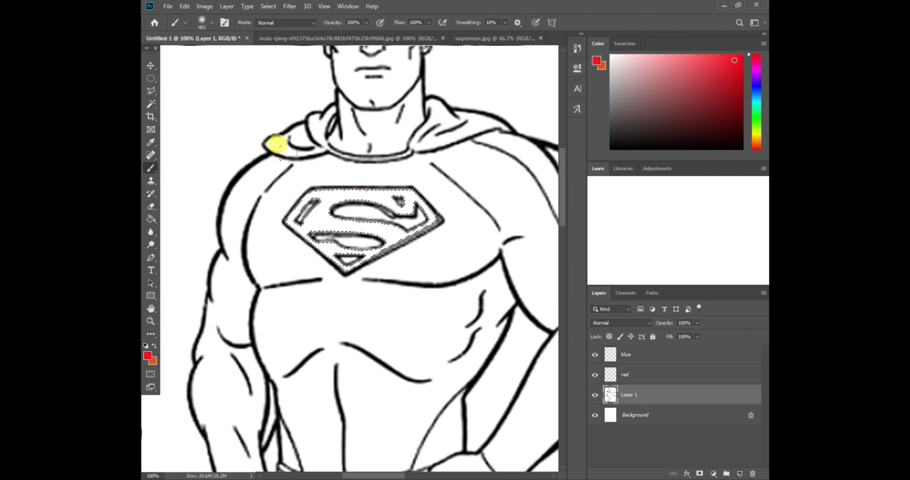
{"action": "left_click_drag", "start_coordinate": [289, 144], "coordinate": [295, 145]}
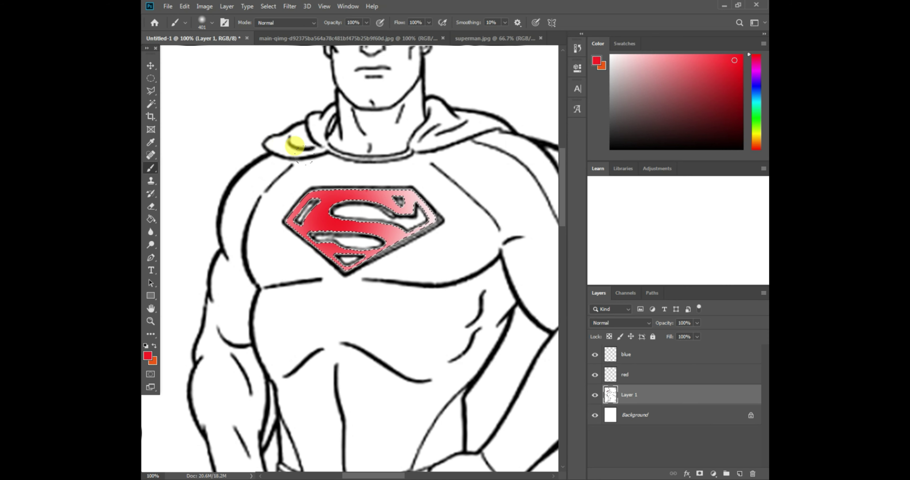
{"action": "mouse_move", "coordinate": [294, 146]}
{"action": "left_mouse_down"}
{"action": "mouse_move", "coordinate": [270, 148]}
{"action": "mouse_move", "coordinate": [279, 145]}
{"action": "left_mouse_up"}
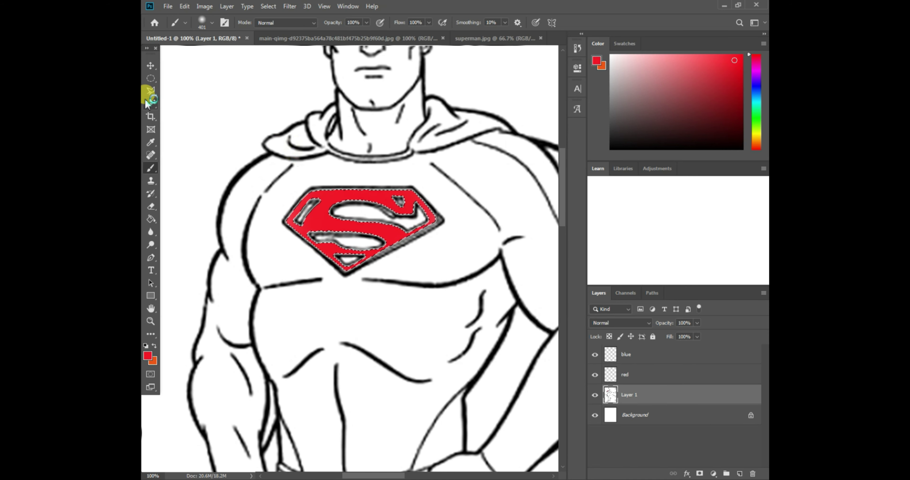
{"action": "left_click", "coordinate": [151, 91]}
{"action": "left_click", "coordinate": [227, 105]}
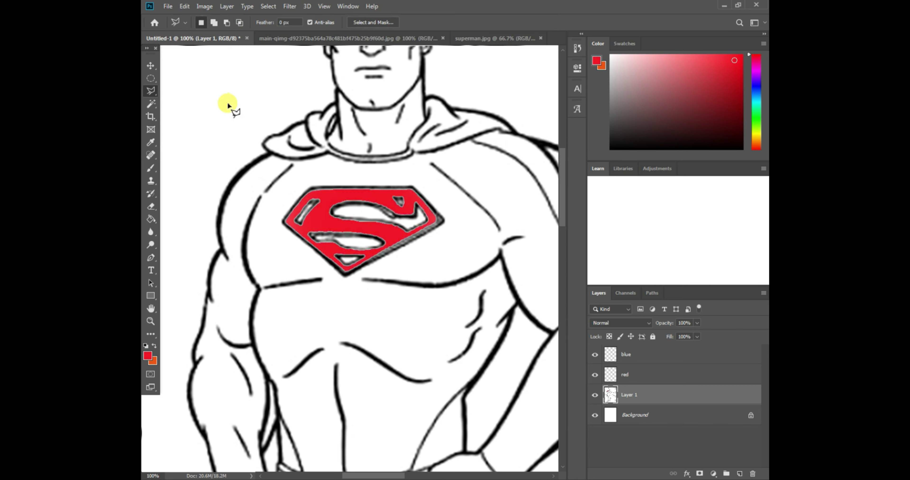
{"action": "double_click", "coordinate": [305, 119]}
{"action": "left_click", "coordinate": [417, 186]}
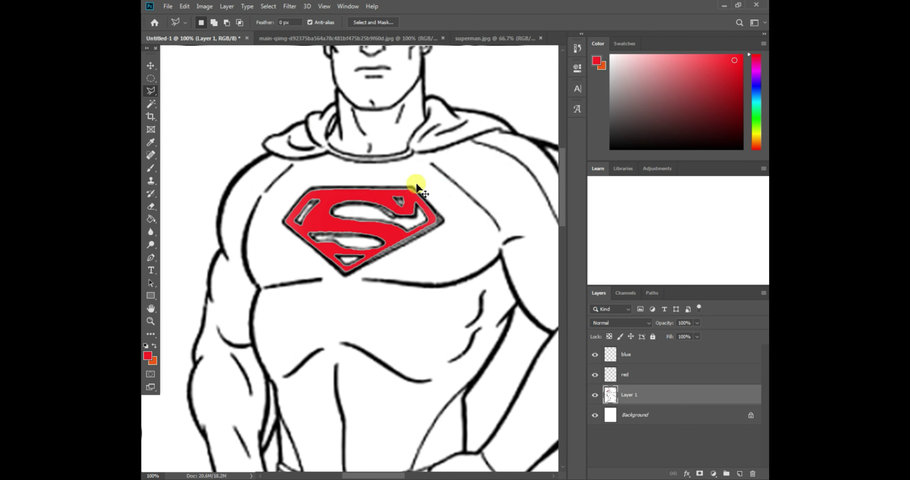
- Select both sides of the cape collar and the large outer cape panel with the Magic Wand in add-to-selection mode
{"action": "key", "text": "ctrl+minus"}
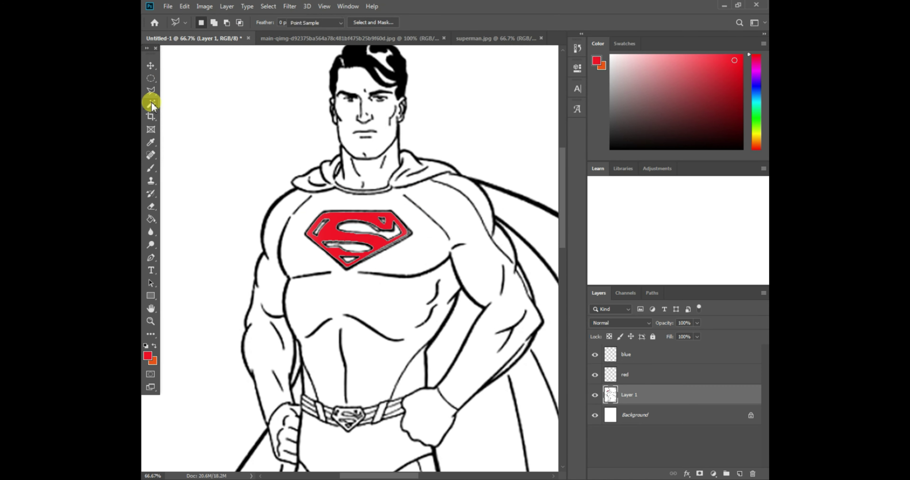
{"action": "left_click", "coordinate": [151, 103]}
{"action": "left_click_drag", "start_coordinate": [441, 237], "coordinate": [375, 192]}
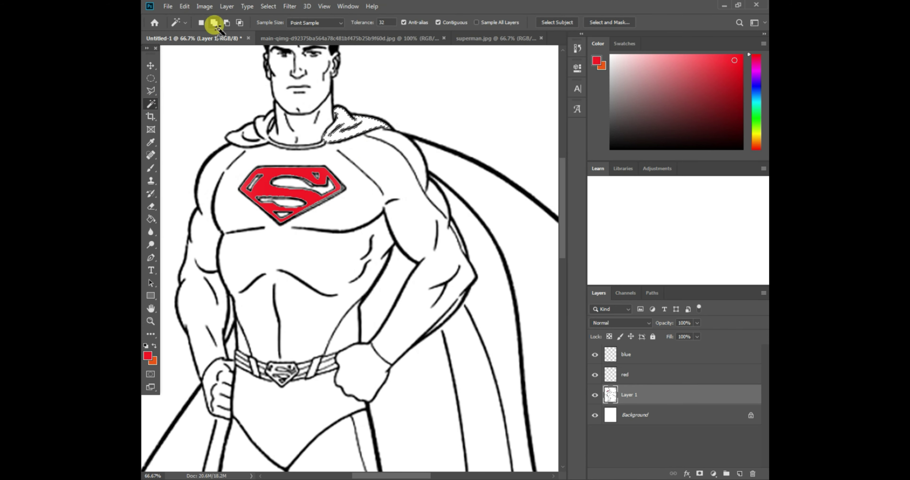
{"action": "left_click", "coordinate": [262, 125]}
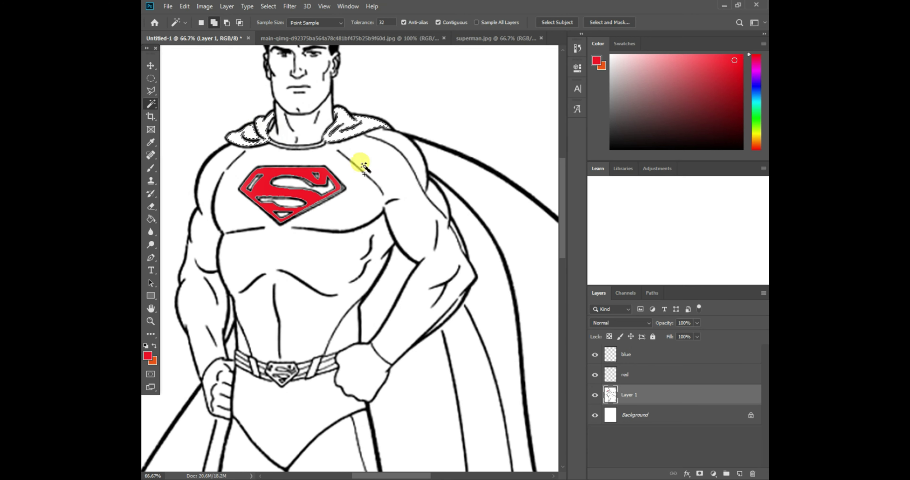
{"action": "left_click_drag", "start_coordinate": [550, 222], "coordinate": [408, 147]}
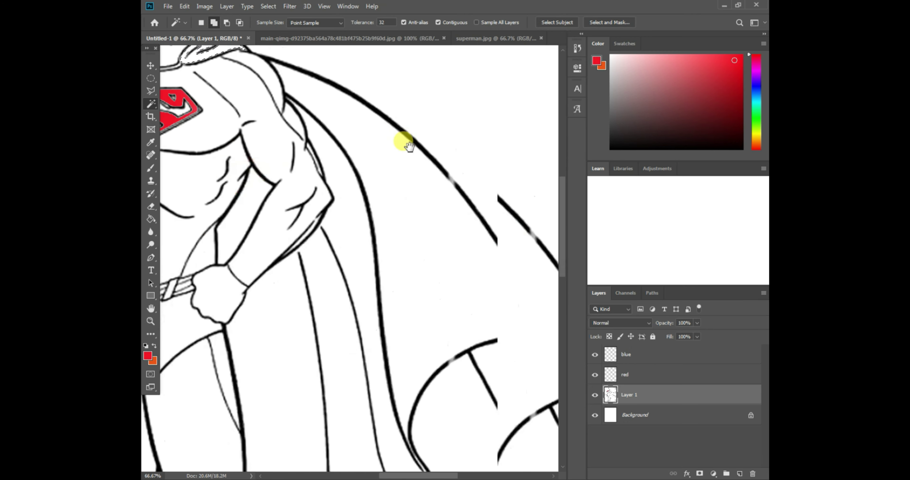
{"action": "left_click", "coordinate": [397, 155]}
- Add the remaining cape areas to the selection: the inner folds, the pieces between the legs and the part on the figure's other side
{"action": "key", "text": "ctrl+minus"}
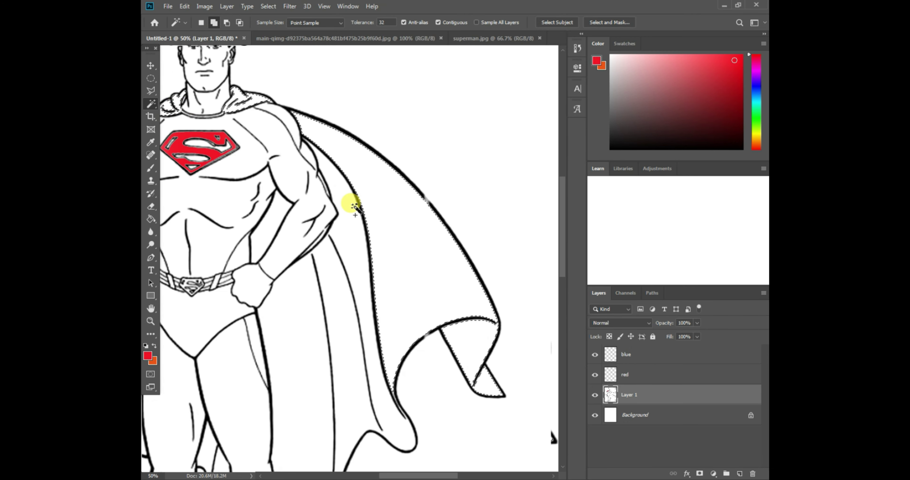
{"action": "left_click", "coordinate": [353, 213]}
{"action": "left_click", "coordinate": [318, 277]}
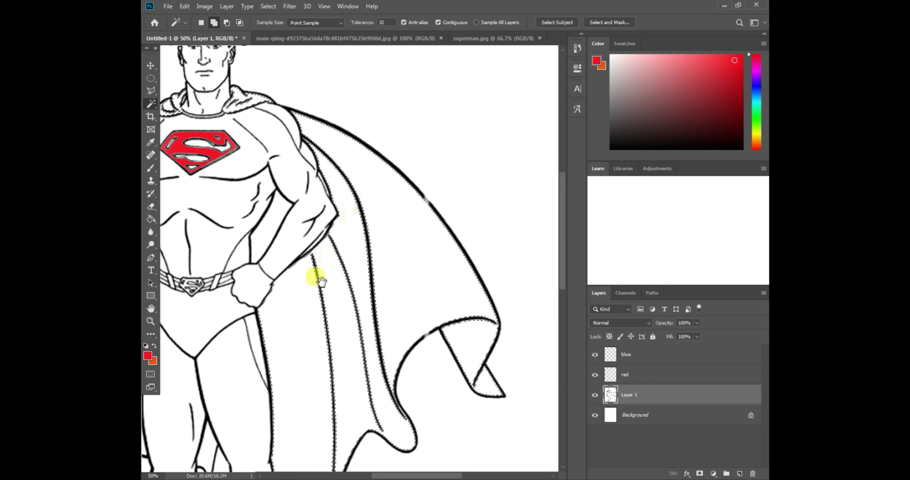
{"action": "left_click_drag", "start_coordinate": [322, 280], "coordinate": [357, 181]}
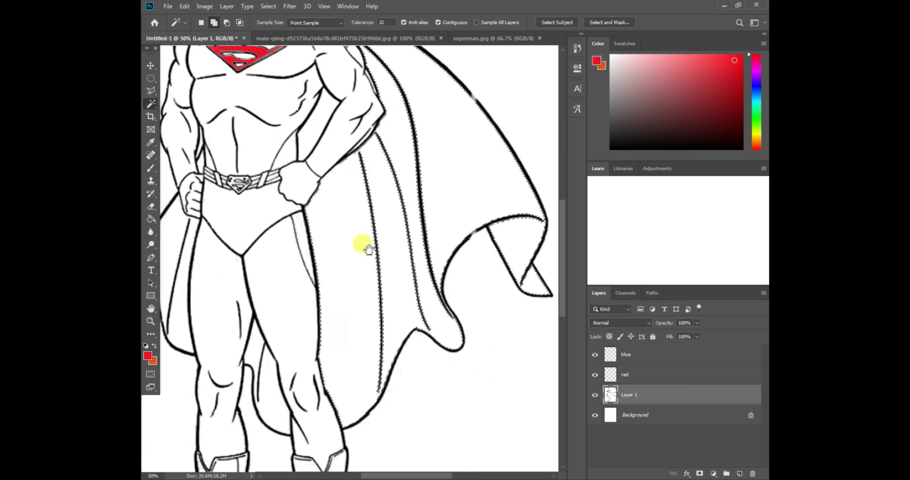
{"action": "left_click_drag", "start_coordinate": [367, 249], "coordinate": [385, 207]}
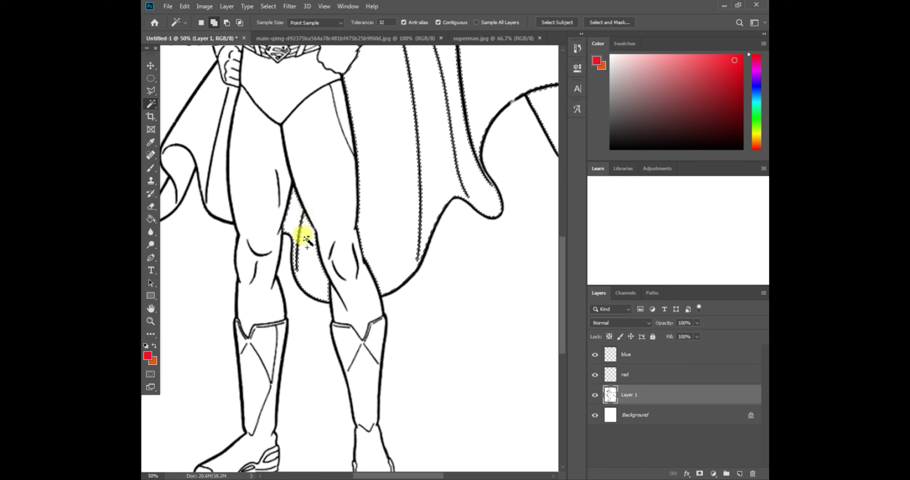
{"action": "left_click_drag", "start_coordinate": [268, 172], "coordinate": [372, 228]}
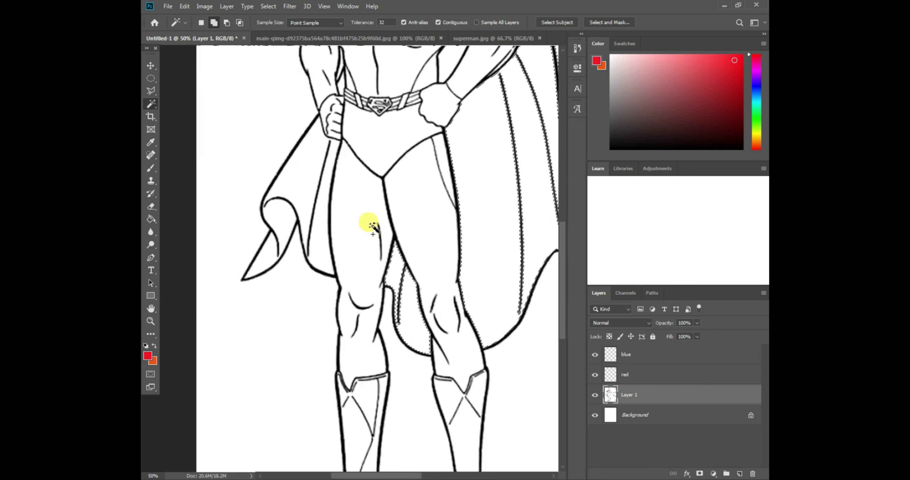
{"action": "left_click", "coordinate": [304, 203]}
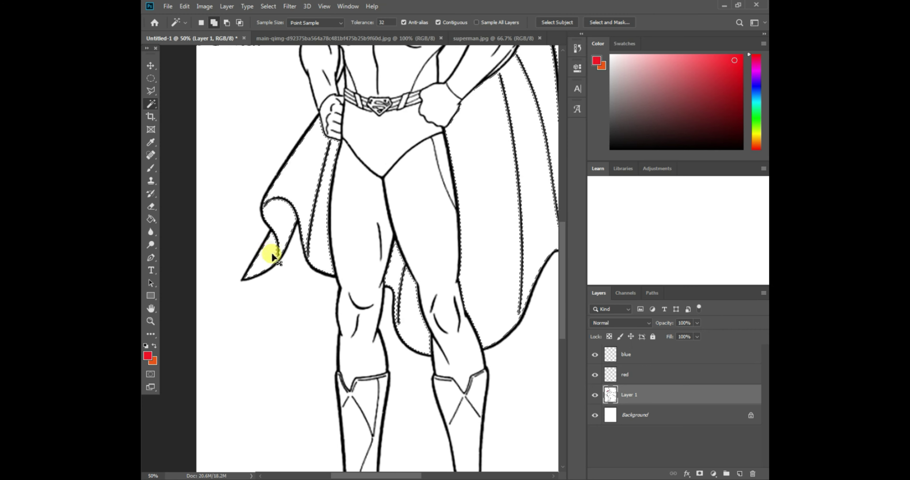
- Add the areas of both boots to the selection, leaving the trunks out
{"action": "key", "text": "ctrl+minus"}
{"action": "key", "text": "ctrl+minus"}
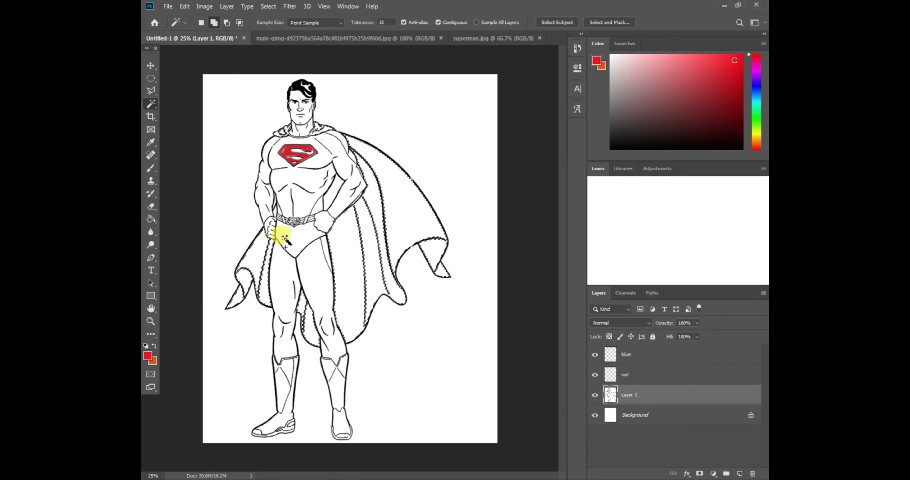
{"action": "left_click", "coordinate": [286, 243]}
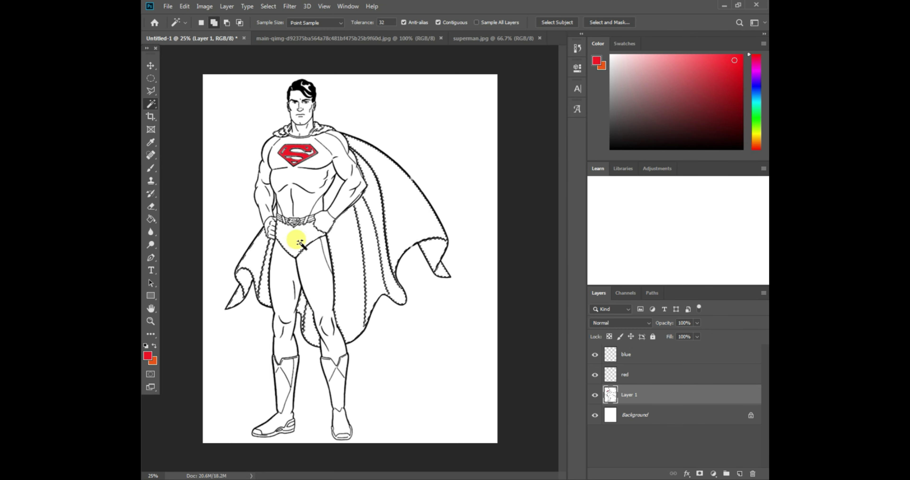
{"action": "key", "text": "ctrl+z"}
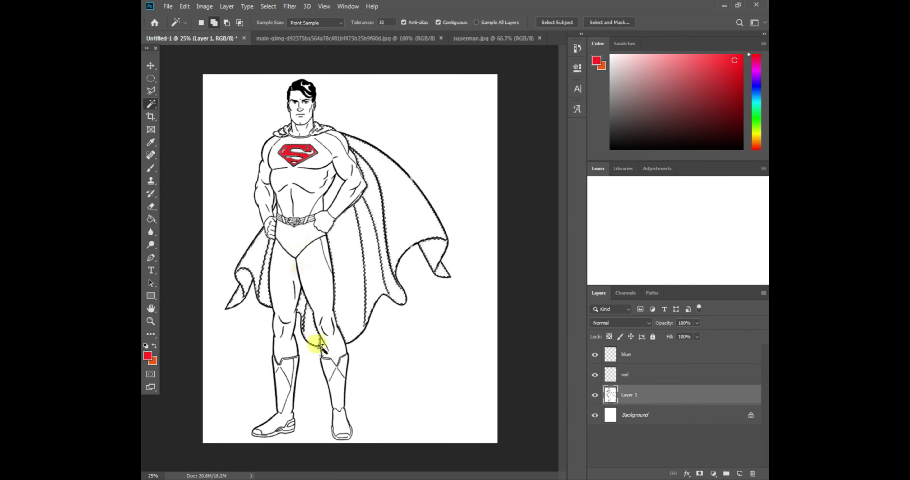
{"action": "left_click", "coordinate": [337, 383]}
{"action": "left_click", "coordinate": [338, 386]}
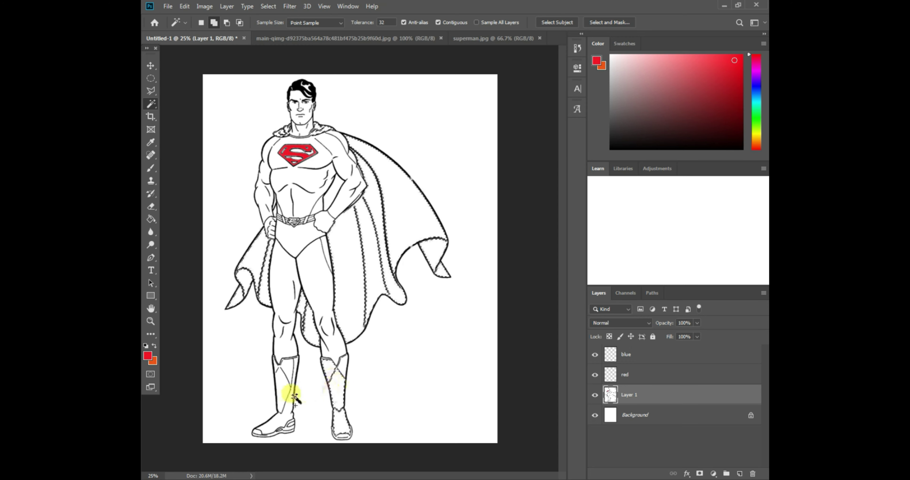
{"action": "left_click", "coordinate": [284, 392]}
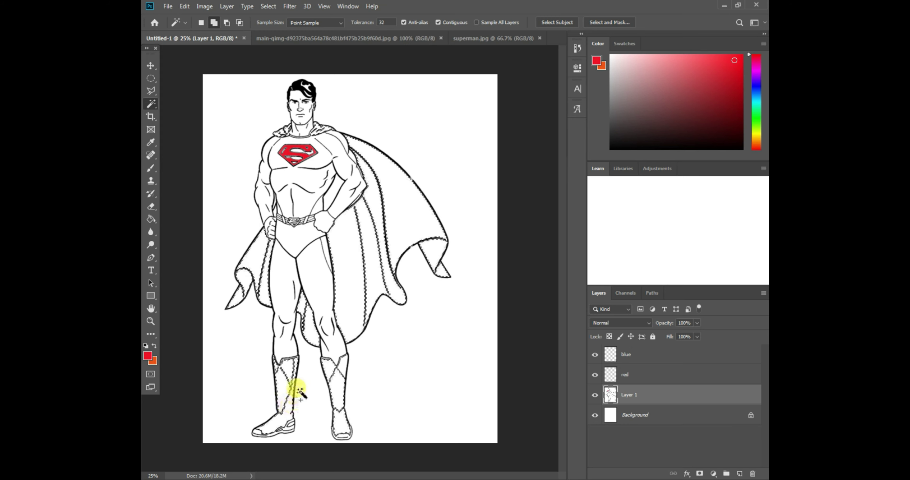
- Paint the selected collar and the whole cape red with the Brush, including the part between the legs
{"action": "left_click", "coordinate": [152, 170]}
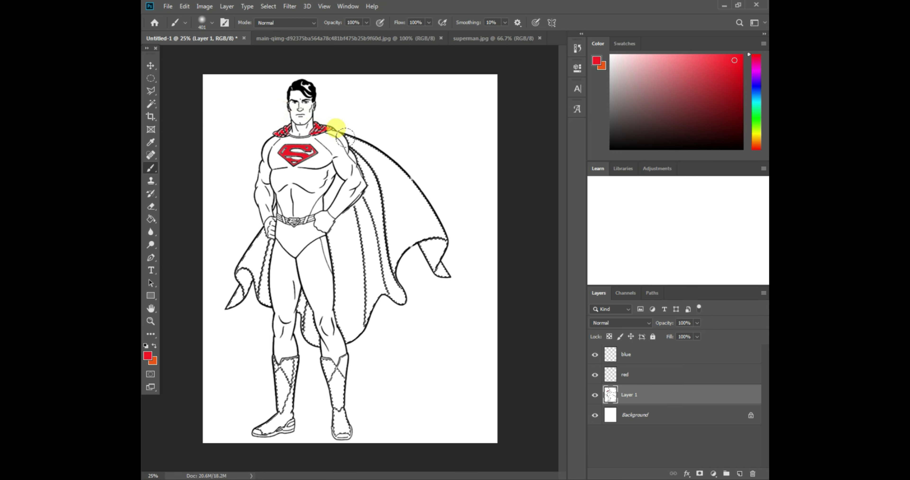
{"action": "mouse_move", "coordinate": [368, 155]}
{"action": "left_mouse_down"}
{"action": "mouse_move", "coordinate": [434, 264]}
{"action": "mouse_move", "coordinate": [428, 225]}
{"action": "mouse_move", "coordinate": [400, 175]}
{"action": "mouse_move", "coordinate": [373, 162]}
{"action": "mouse_move", "coordinate": [381, 284]}
{"action": "left_mouse_up"}
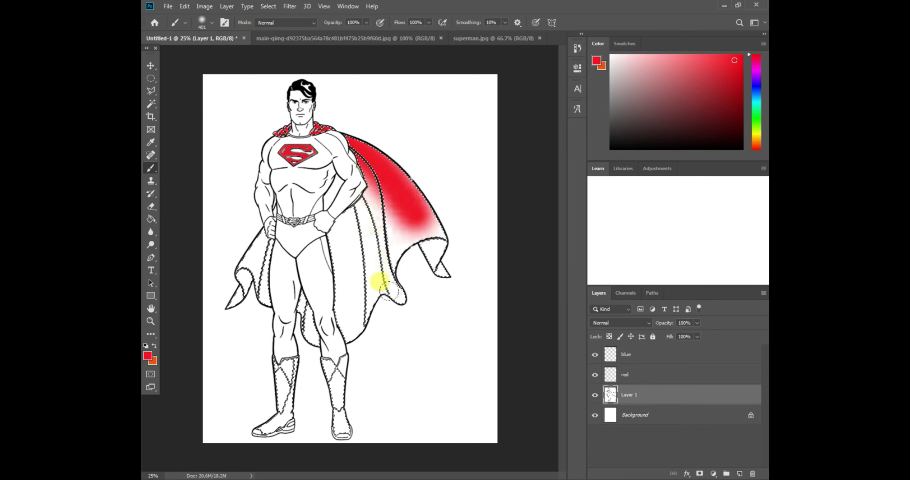
{"action": "mouse_move", "coordinate": [370, 222]}
{"action": "left_mouse_down"}
{"action": "mouse_move", "coordinate": [359, 185]}
{"action": "mouse_move", "coordinate": [351, 246]}
{"action": "mouse_move", "coordinate": [360, 303]}
{"action": "mouse_move", "coordinate": [346, 317]}
{"action": "mouse_move", "coordinate": [338, 220]}
{"action": "left_mouse_up"}
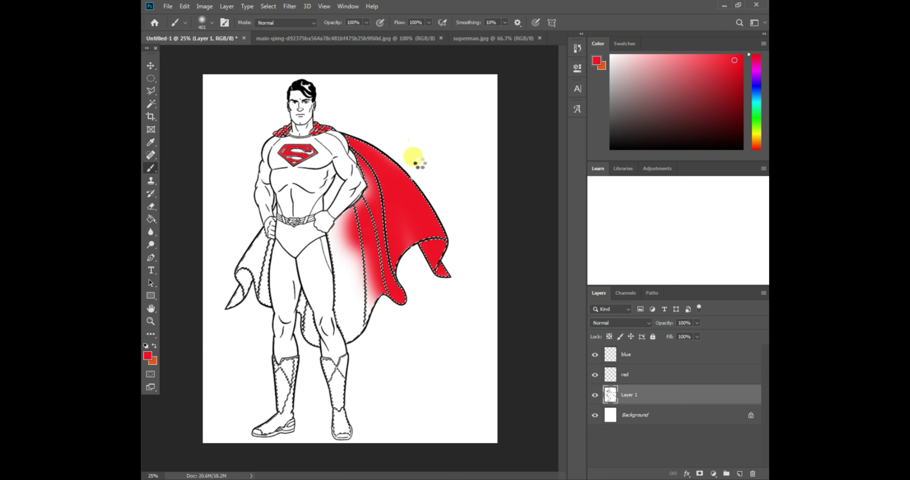
{"action": "mouse_move", "coordinate": [357, 268]}
{"action": "left_mouse_down"}
{"action": "mouse_move", "coordinate": [368, 242]}
{"action": "mouse_move", "coordinate": [352, 247]}
{"action": "mouse_move", "coordinate": [405, 248]}
{"action": "mouse_move", "coordinate": [389, 229]}
{"action": "mouse_move", "coordinate": [367, 236]}
{"action": "mouse_move", "coordinate": [332, 302]}
{"action": "left_mouse_up"}
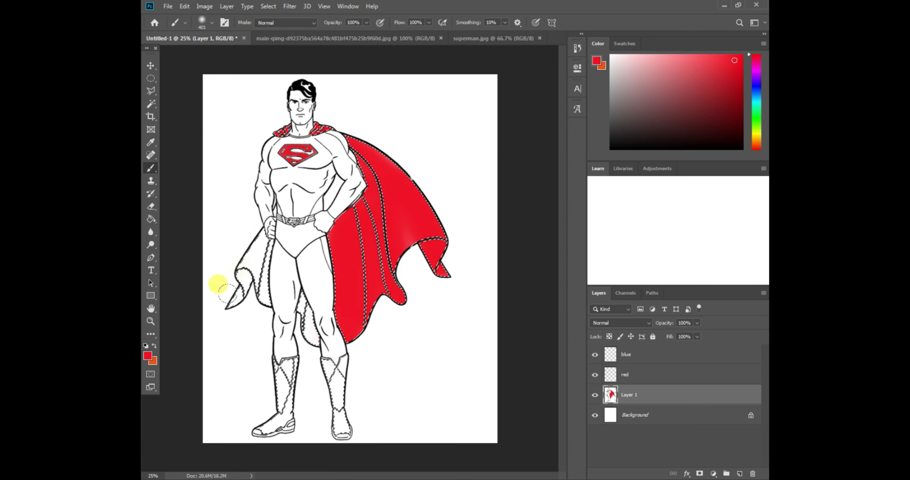
{"action": "mouse_move", "coordinate": [228, 294]}
{"action": "left_mouse_down"}
{"action": "mouse_move", "coordinate": [241, 247]}
{"action": "mouse_move", "coordinate": [246, 266]}
{"action": "mouse_move", "coordinate": [257, 233]}
{"action": "left_mouse_up"}
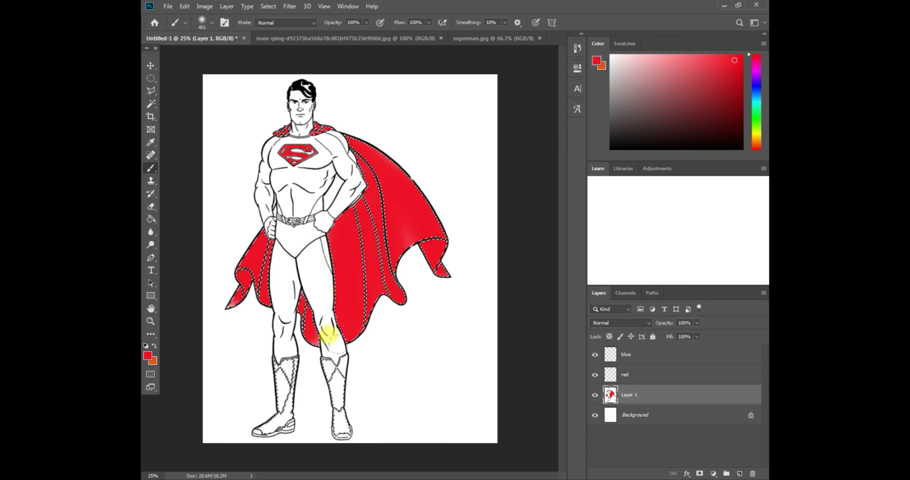
- Add the missed boot area to the selection and paint both boots red with the Brush
{"action": "left_click", "coordinate": [150, 105]}
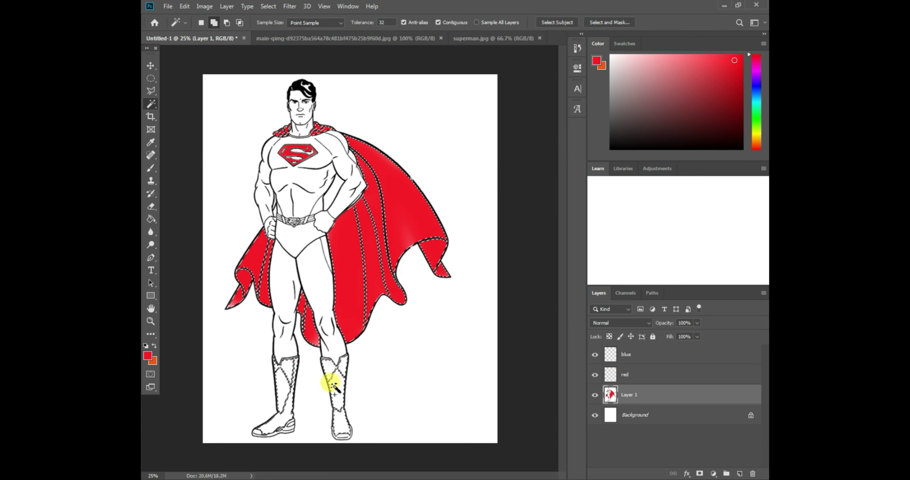
{"action": "left_click", "coordinate": [285, 375]}
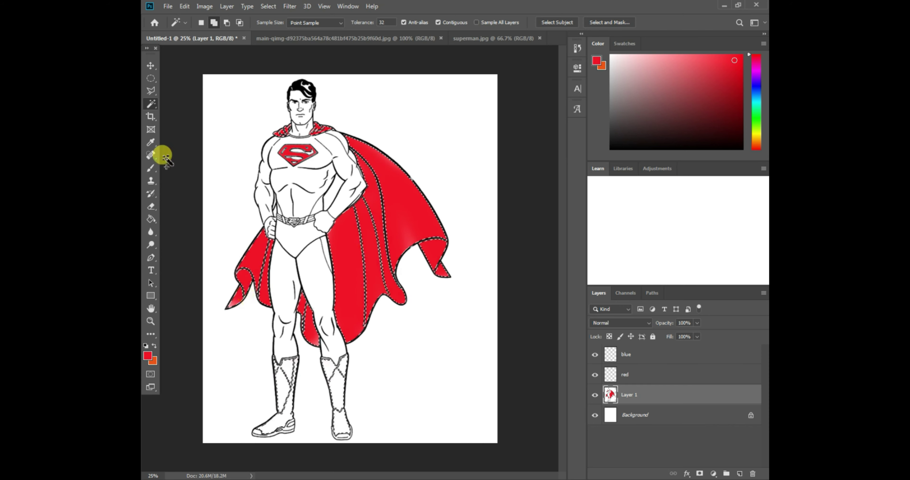
{"action": "left_click", "coordinate": [151, 168]}
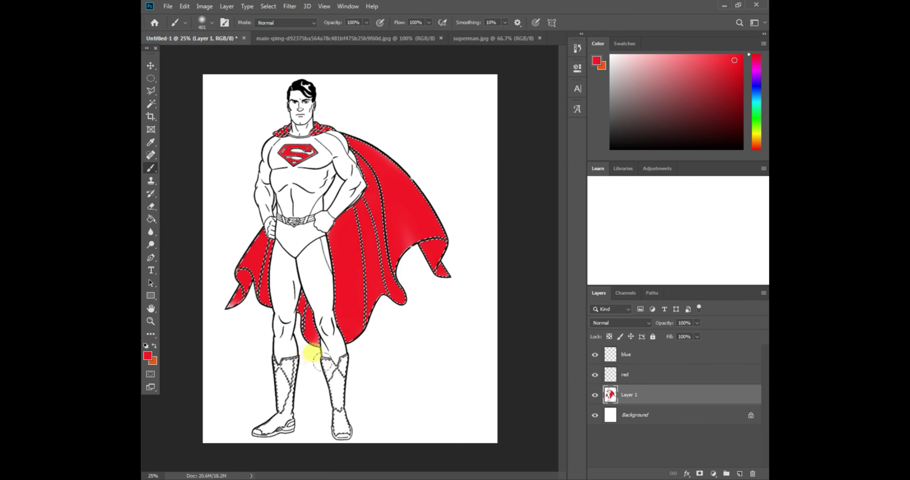
{"action": "mouse_move", "coordinate": [319, 367]}
{"action": "left_mouse_down"}
{"action": "mouse_move", "coordinate": [326, 419]}
{"action": "mouse_move", "coordinate": [331, 350]}
{"action": "mouse_move", "coordinate": [325, 385]}
{"action": "left_mouse_up"}
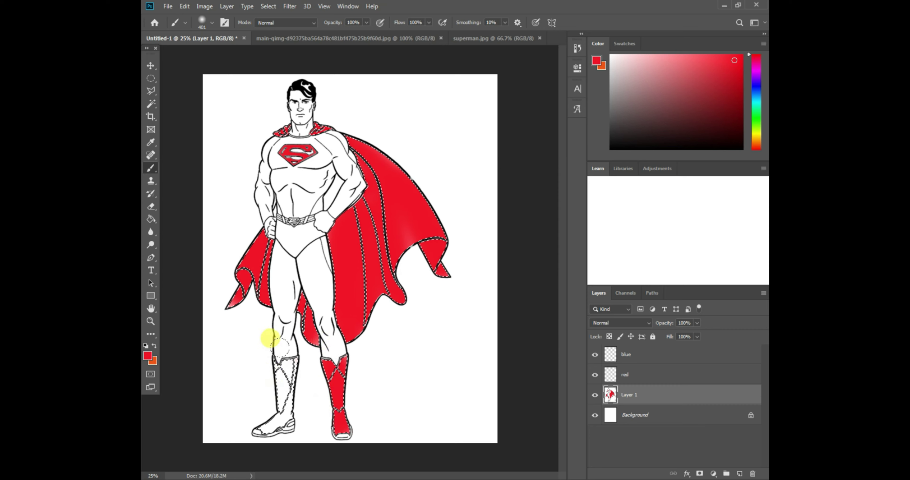
{"action": "mouse_move", "coordinate": [269, 338]}
{"action": "left_mouse_down"}
{"action": "mouse_move", "coordinate": [275, 400]}
{"action": "mouse_move", "coordinate": [265, 411]}
{"action": "mouse_move", "coordinate": [274, 409]}
{"action": "mouse_move", "coordinate": [247, 406]}
{"action": "left_mouse_up"}
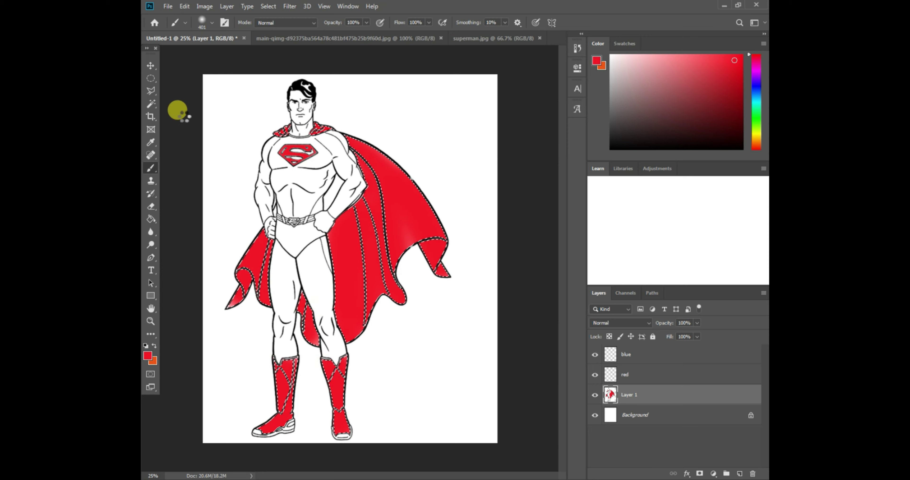
- Clear the selection around the painted collar, cape and boots
{"action": "left_click", "coordinate": [150, 93]}
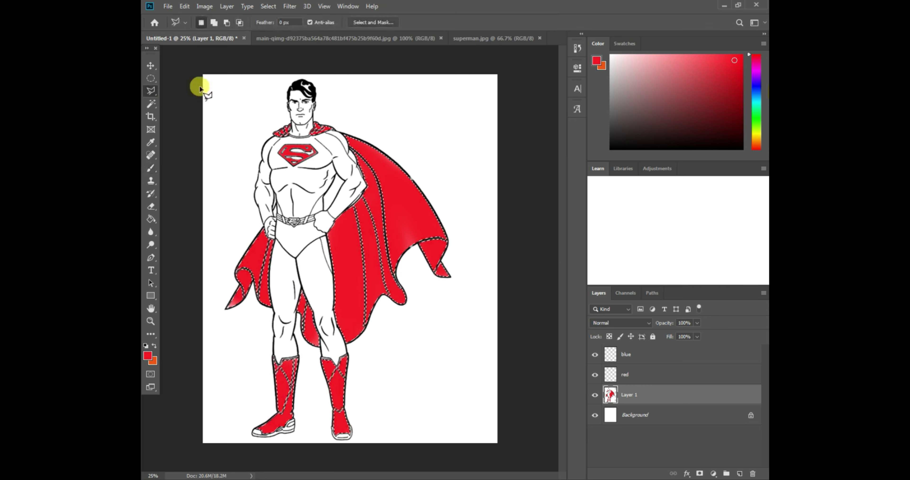
{"action": "left_click", "coordinate": [240, 104]}
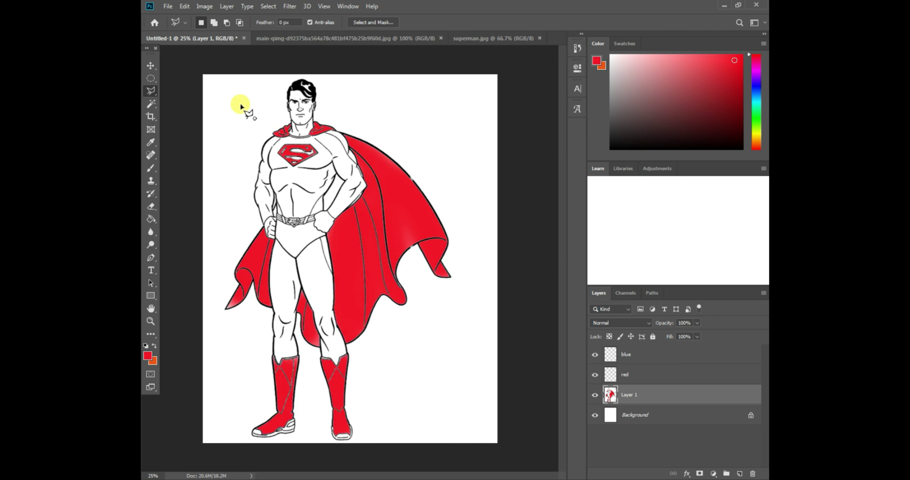
{"action": "double_click", "coordinate": [402, 175]}
{"action": "left_click", "coordinate": [419, 186]}
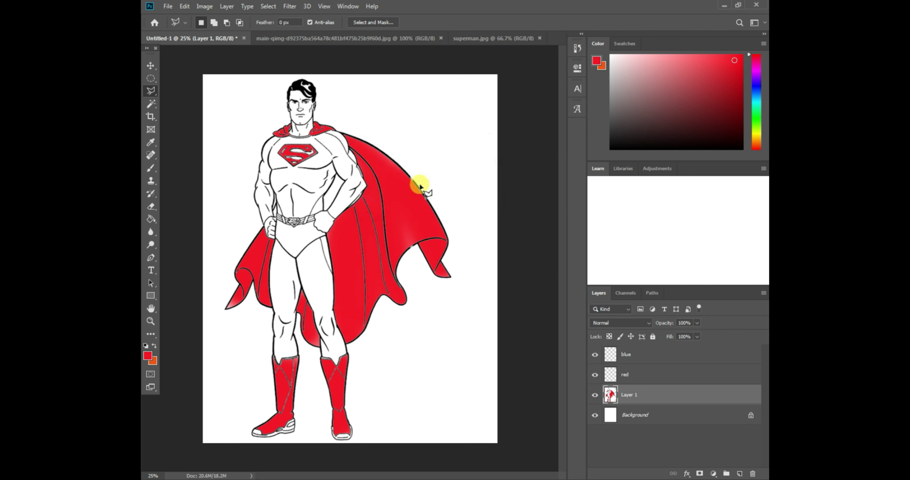
{"action": "left_click", "coordinate": [385, 184]}
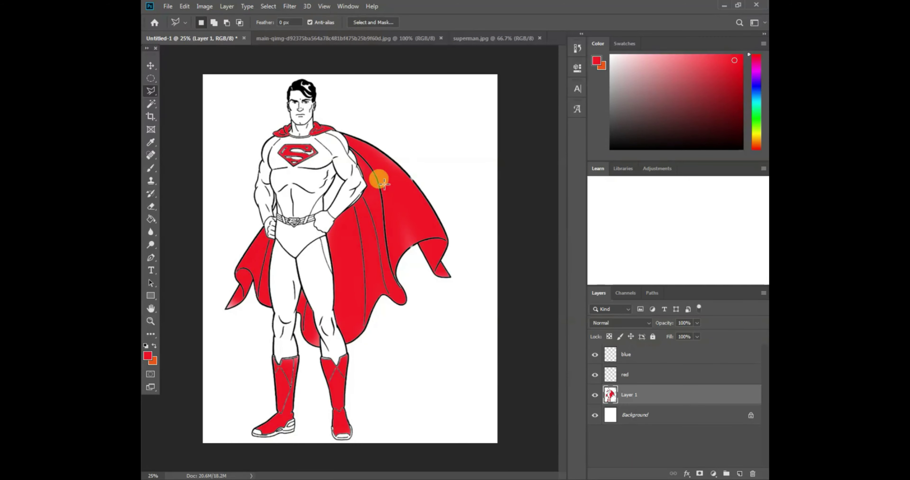
- Select the white suit areas of the torso, arms and both legs with the Magic Wand, leaving out the trunks and hands
{"action": "left_click", "coordinate": [153, 104]}
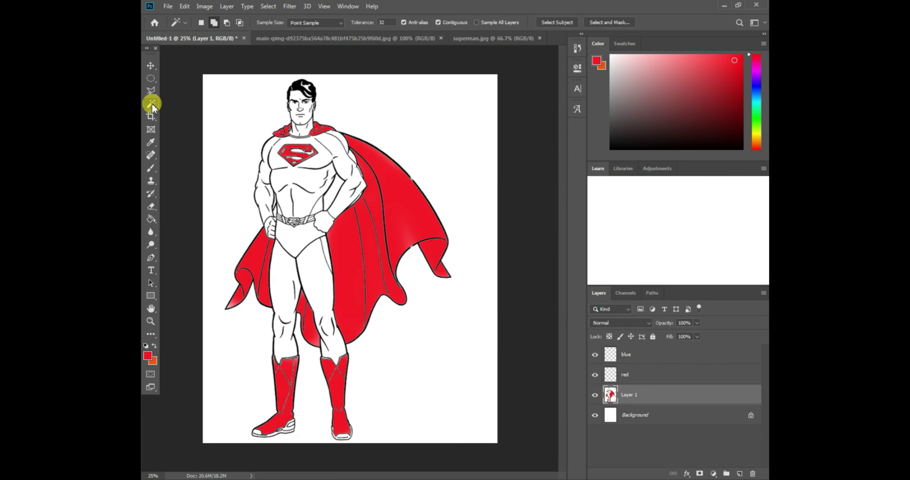
{"action": "left_click", "coordinate": [325, 142]}
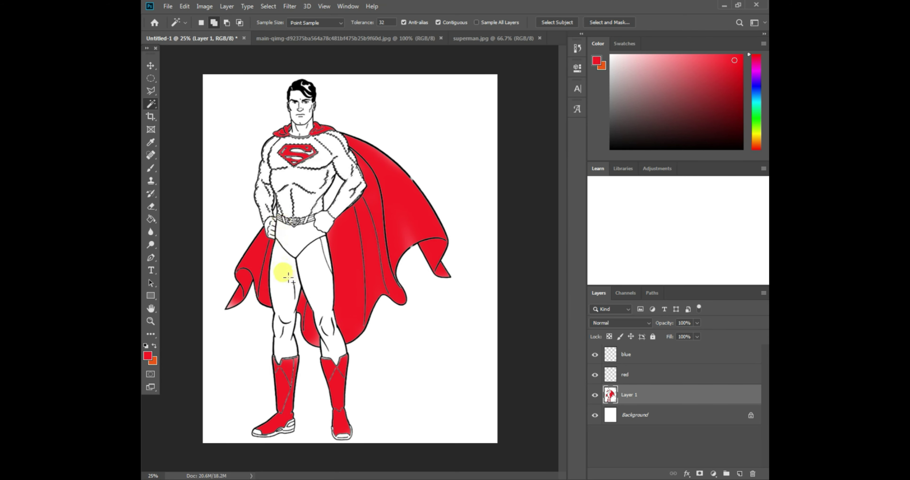
{"action": "left_click", "coordinate": [316, 280]}
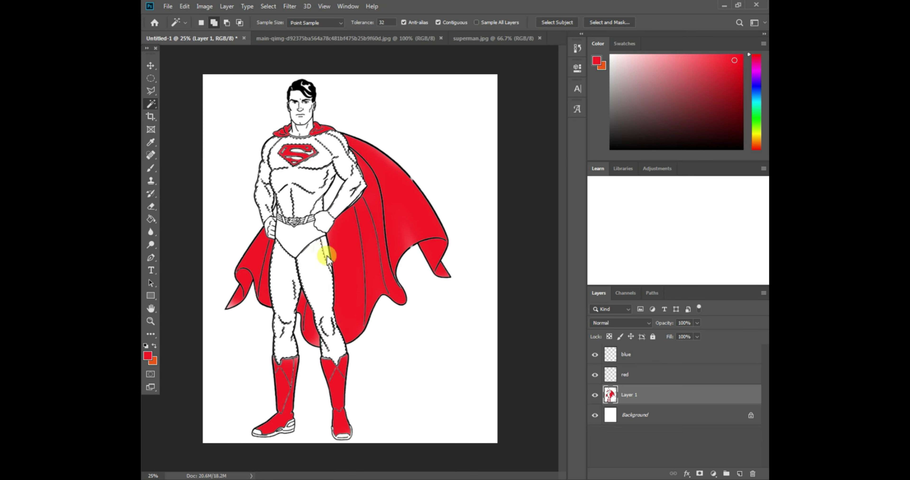
- Set the Brush's foreground colour to a bright blue with a hue of about 233°
{"action": "left_click", "coordinate": [151, 169]}
{"action": "left_click", "coordinate": [148, 355]}
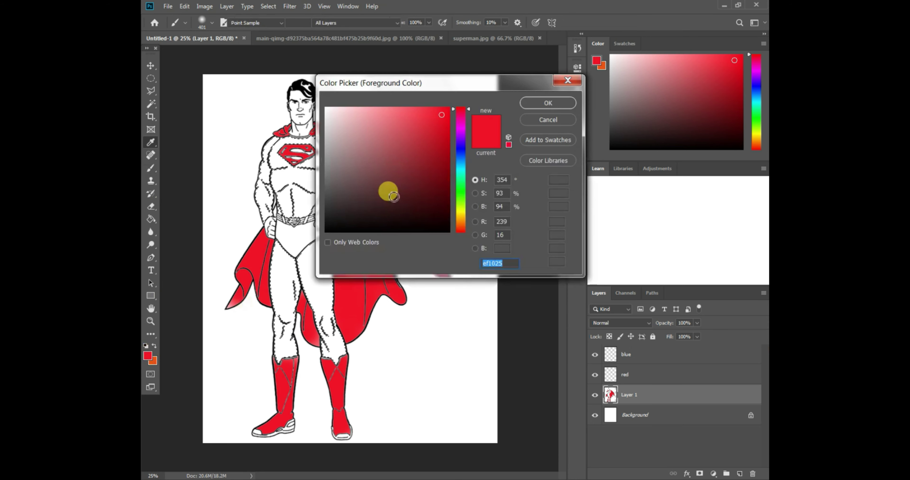
{"action": "left_click_drag", "start_coordinate": [466, 129], "coordinate": [461, 152]}
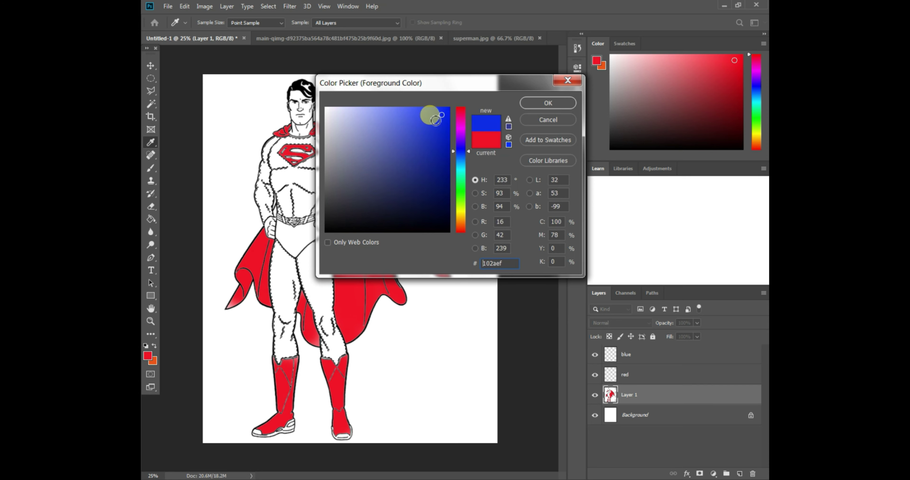
{"action": "left_click", "coordinate": [432, 115]}
{"action": "left_click", "coordinate": [544, 103]}
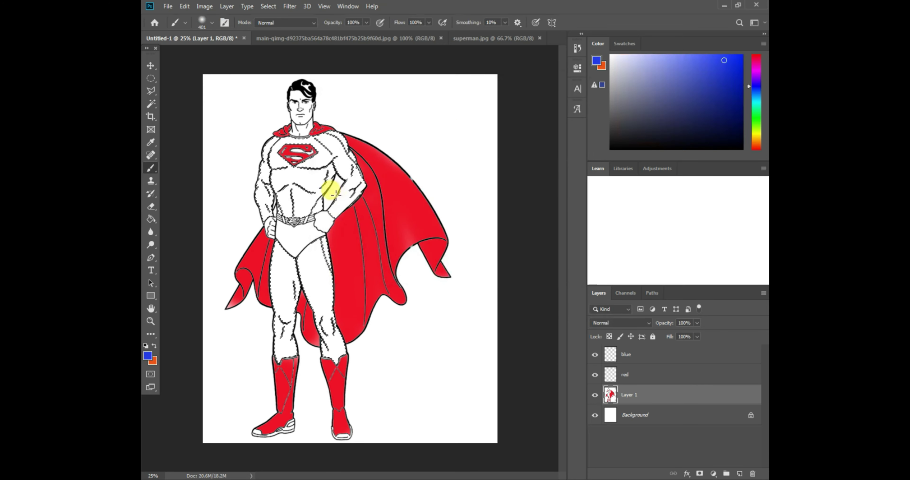
- Paint the selected torso, arms and legs of the suit blue with the Brush
{"action": "mouse_move", "coordinate": [353, 183]}
{"action": "left_mouse_down"}
{"action": "mouse_move", "coordinate": [356, 143]}
{"action": "mouse_move", "coordinate": [343, 136]}
{"action": "mouse_move", "coordinate": [279, 141]}
{"action": "mouse_move", "coordinate": [261, 178]}
{"action": "mouse_move", "coordinate": [271, 233]}
{"action": "mouse_move", "coordinate": [298, 166]}
{"action": "mouse_move", "coordinate": [306, 208]}
{"action": "mouse_move", "coordinate": [321, 153]}
{"action": "mouse_move", "coordinate": [324, 164]}
{"action": "mouse_move", "coordinate": [297, 150]}
{"action": "mouse_move", "coordinate": [327, 193]}
{"action": "left_mouse_up"}
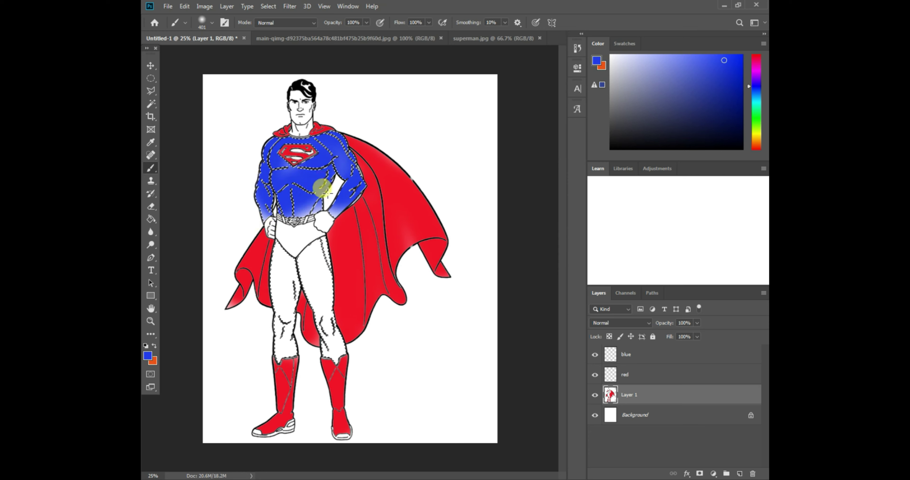
{"action": "left_click_drag", "start_coordinate": [326, 260], "coordinate": [334, 306]}
{"action": "mouse_move", "coordinate": [338, 358]}
{"action": "left_mouse_down"}
{"action": "mouse_move", "coordinate": [320, 334]}
{"action": "mouse_move", "coordinate": [306, 264]}
{"action": "mouse_move", "coordinate": [278, 242]}
{"action": "mouse_move", "coordinate": [276, 276]}
{"action": "mouse_move", "coordinate": [285, 239]}
{"action": "mouse_move", "coordinate": [283, 361]}
{"action": "mouse_move", "coordinate": [294, 343]}
{"action": "mouse_move", "coordinate": [285, 347]}
{"action": "mouse_move", "coordinate": [312, 343]}
{"action": "mouse_move", "coordinate": [344, 240]}
{"action": "mouse_move", "coordinate": [340, 206]}
{"action": "mouse_move", "coordinate": [322, 179]}
{"action": "mouse_move", "coordinate": [314, 190]}
{"action": "mouse_move", "coordinate": [322, 152]}
{"action": "mouse_move", "coordinate": [346, 154]}
{"action": "mouse_move", "coordinate": [355, 188]}
{"action": "mouse_move", "coordinate": [360, 175]}
{"action": "mouse_move", "coordinate": [327, 152]}
{"action": "mouse_move", "coordinate": [269, 223]}
{"action": "left_mouse_up"}
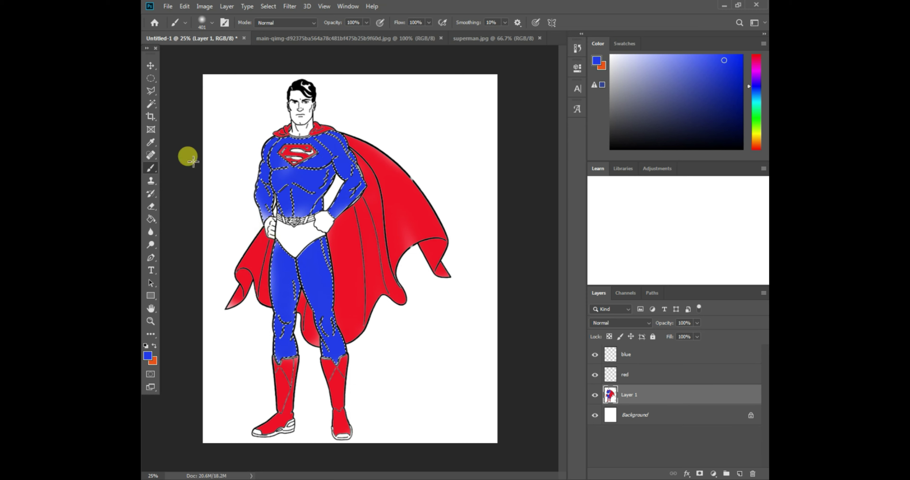
{"action": "left_click", "coordinate": [151, 90]}
{"action": "left_click", "coordinate": [178, 90]}
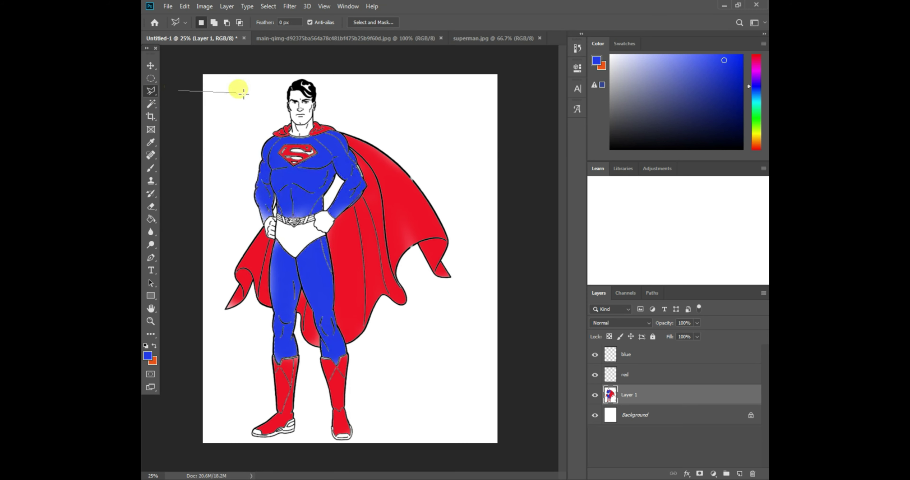
{"action": "double_click", "coordinate": [243, 93]}
{"action": "left_click", "coordinate": [426, 186]}
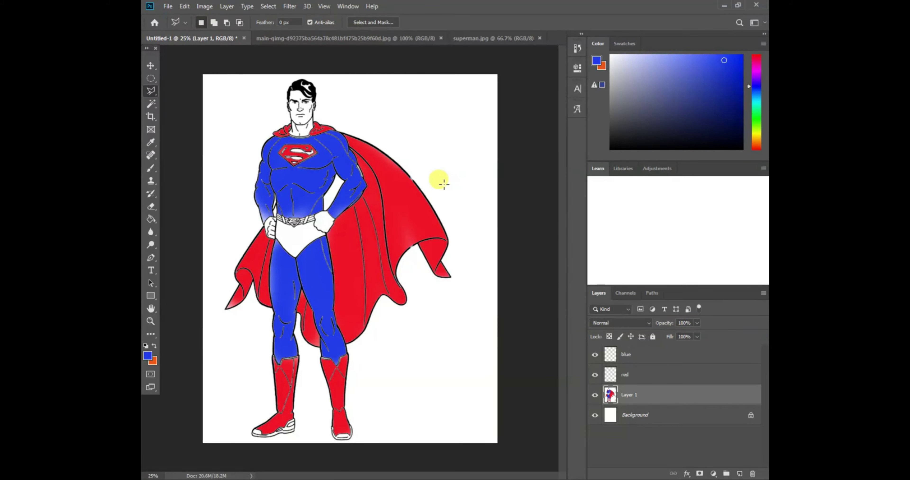
{"action": "key", "text": "ctrl+z"}
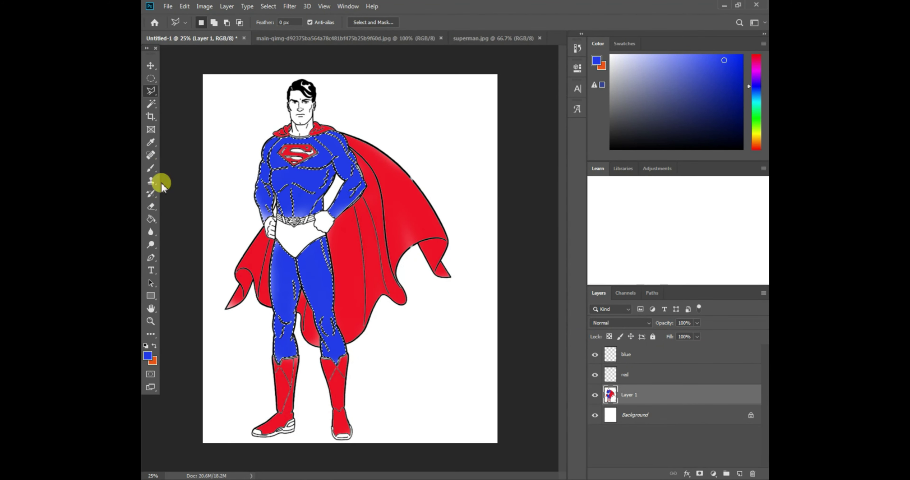
- Brush more blue over the pale spots at the waist, forearms and legs to even out the suit
{"action": "left_click", "coordinate": [151, 169]}
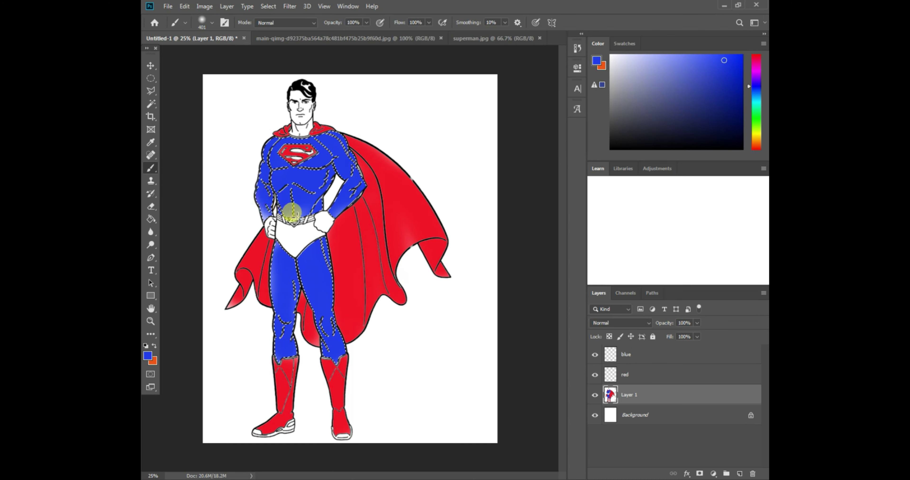
{"action": "left_click_drag", "start_coordinate": [298, 216], "coordinate": [306, 210]}
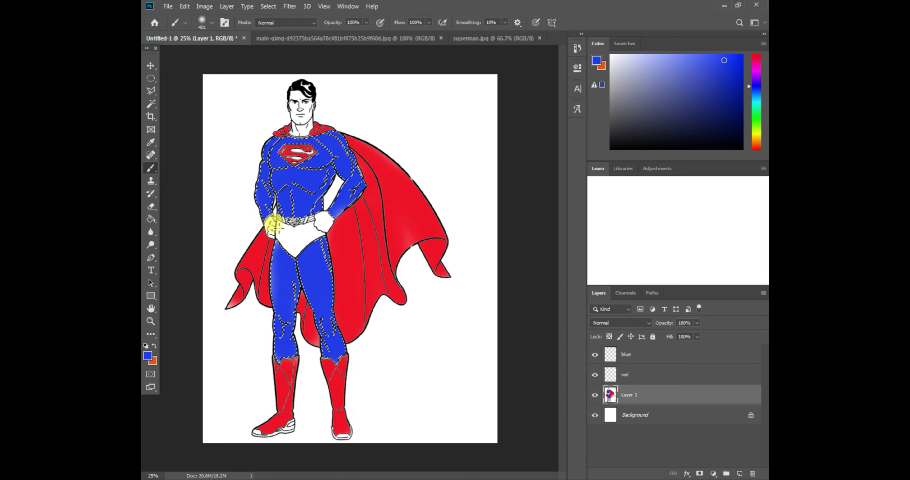
{"action": "mouse_move", "coordinate": [348, 208]}
{"action": "left_mouse_down"}
{"action": "mouse_move", "coordinate": [333, 134]}
{"action": "mouse_move", "coordinate": [289, 140]}
{"action": "mouse_move", "coordinate": [280, 296]}
{"action": "mouse_move", "coordinate": [277, 247]}
{"action": "mouse_move", "coordinate": [272, 282]}
{"action": "mouse_move", "coordinate": [300, 258]}
{"action": "mouse_move", "coordinate": [314, 274]}
{"action": "mouse_move", "coordinate": [328, 256]}
{"action": "mouse_move", "coordinate": [340, 340]}
{"action": "left_mouse_up"}
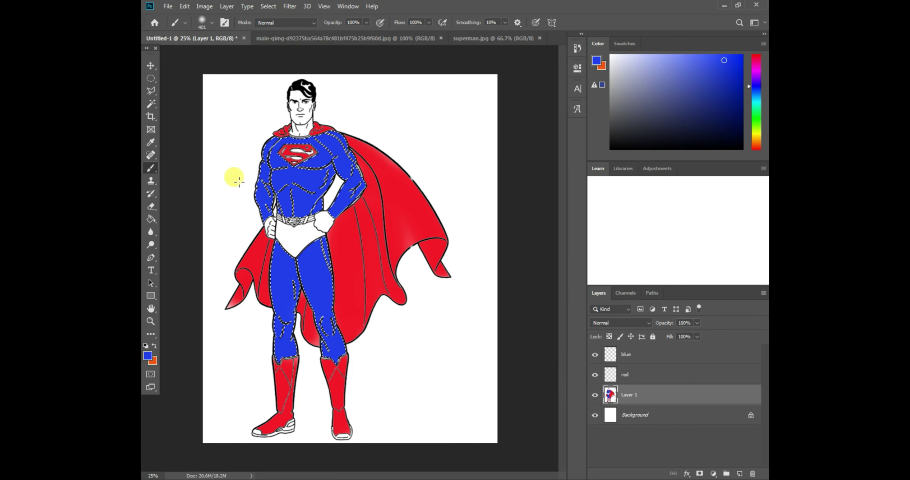
- Clear the selection around the blue suit
{"action": "left_click", "coordinate": [151, 103]}
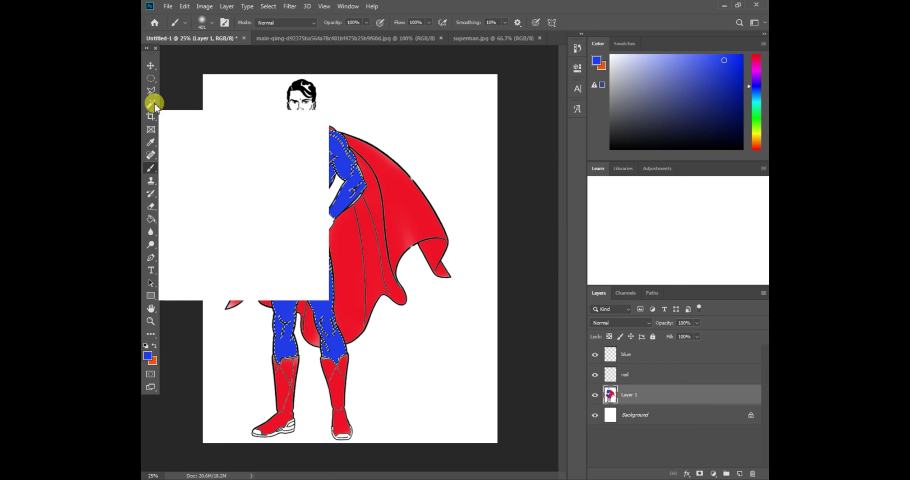
{"action": "left_click", "coordinate": [151, 91]}
{"action": "left_click", "coordinate": [181, 89]}
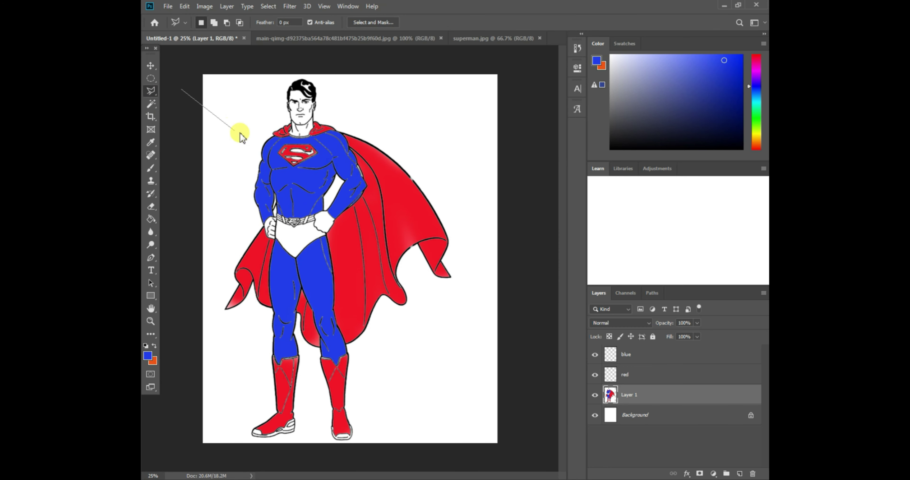
{"action": "double_click", "coordinate": [235, 131]}
{"action": "left_click", "coordinate": [429, 185]}
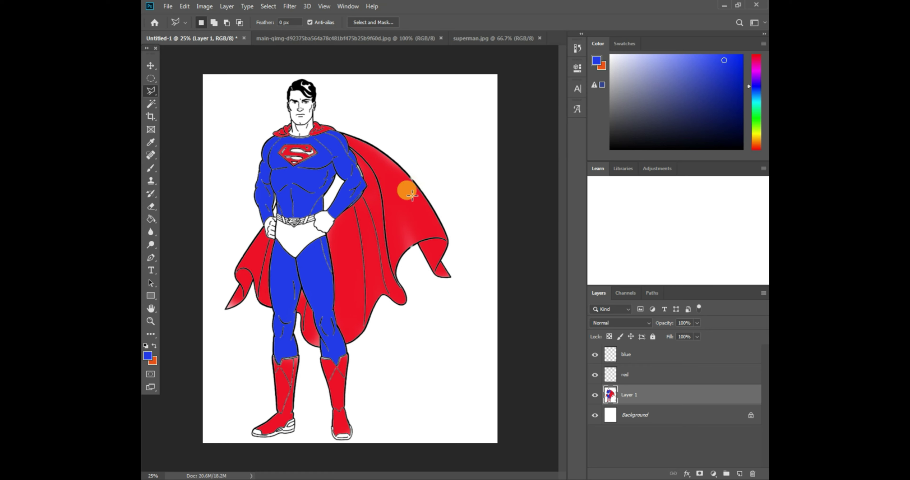
- Select the narrow upper gap between the figure's right forearm and torso with the Magic Wand
{"action": "key", "text": "ctrl+1"}
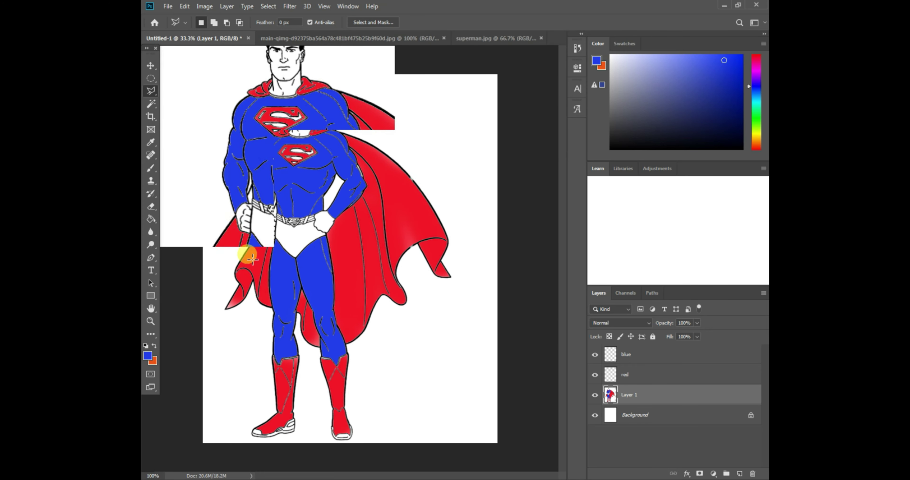
{"action": "left_click_drag", "start_coordinate": [338, 209], "coordinate": [515, 284]}
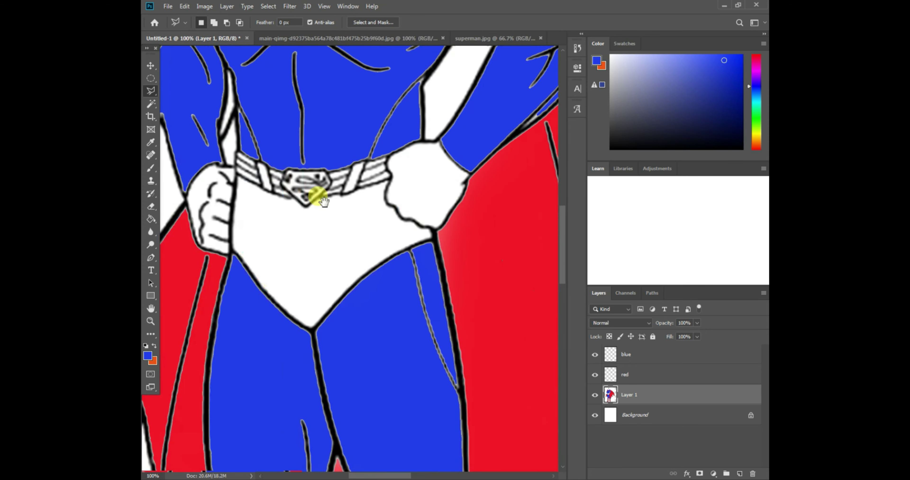
{"action": "left_click_drag", "start_coordinate": [198, 152], "coordinate": [396, 271]}
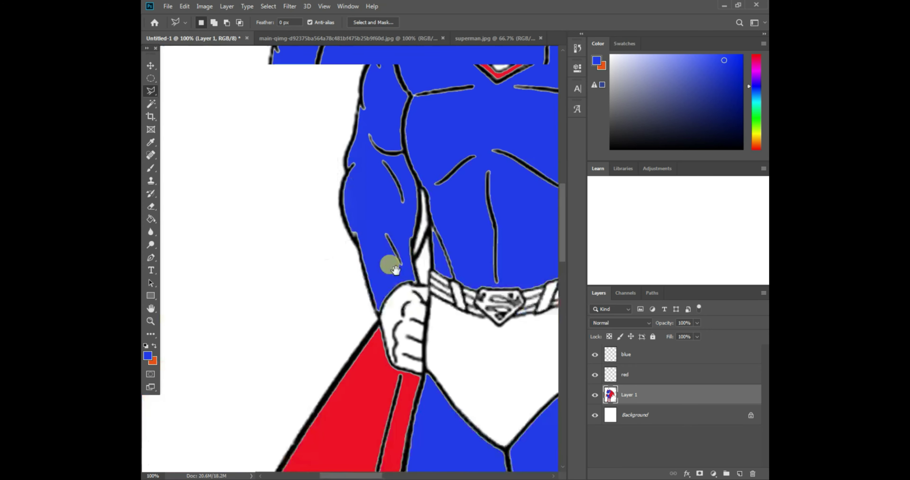
{"action": "left_click", "coordinate": [157, 104]}
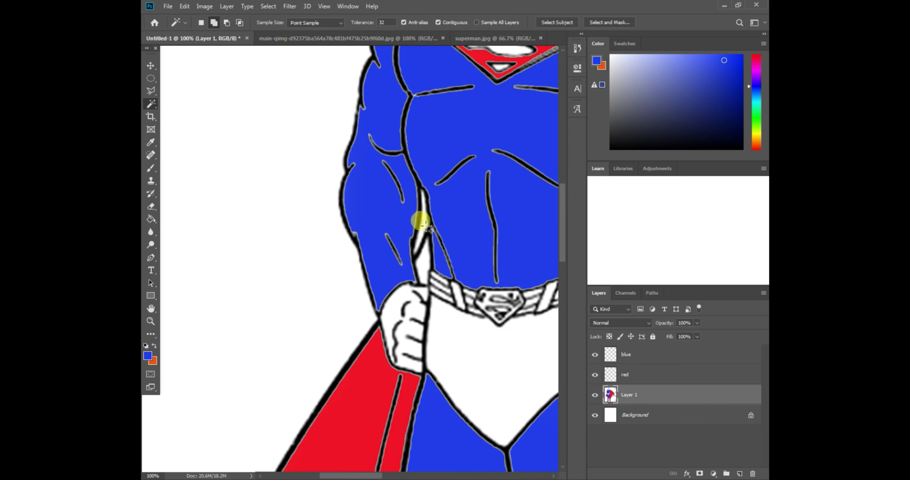
- Sample the cape's red with the Eyedropper and paint the selected gap beside the torso with the Brush
{"action": "left_click", "coordinate": [155, 143]}
{"action": "left_click", "coordinate": [349, 380]}
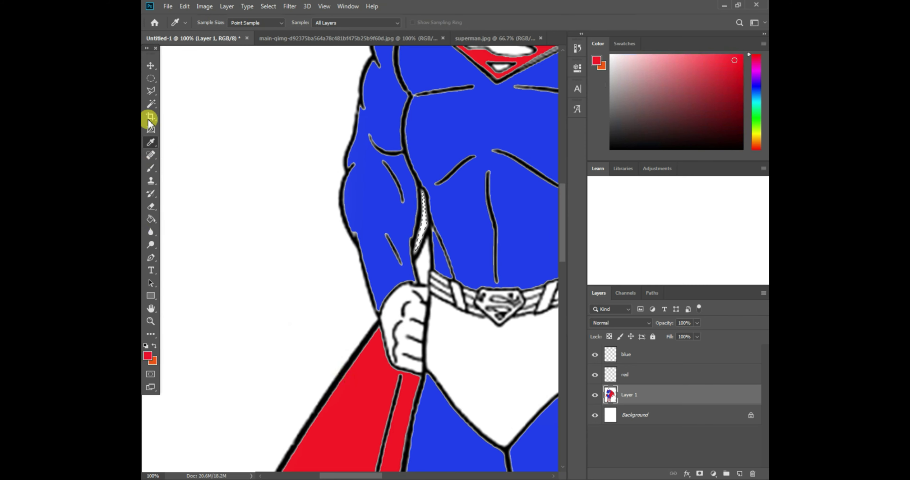
{"action": "left_click", "coordinate": [150, 168]}
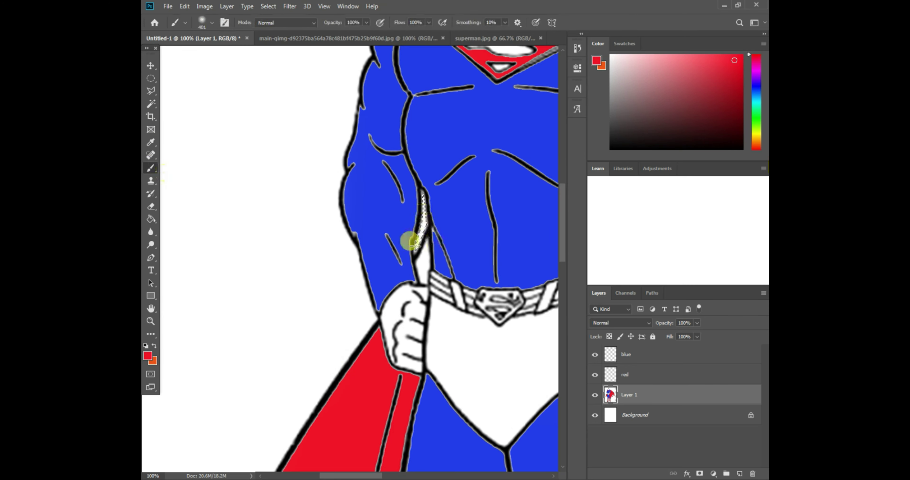
{"action": "left_click_drag", "start_coordinate": [414, 243], "coordinate": [385, 209]}
- Clear the selection around the gap painted red between the arm and torso
{"action": "left_click", "coordinate": [151, 91]}
{"action": "left_click", "coordinate": [216, 92]}
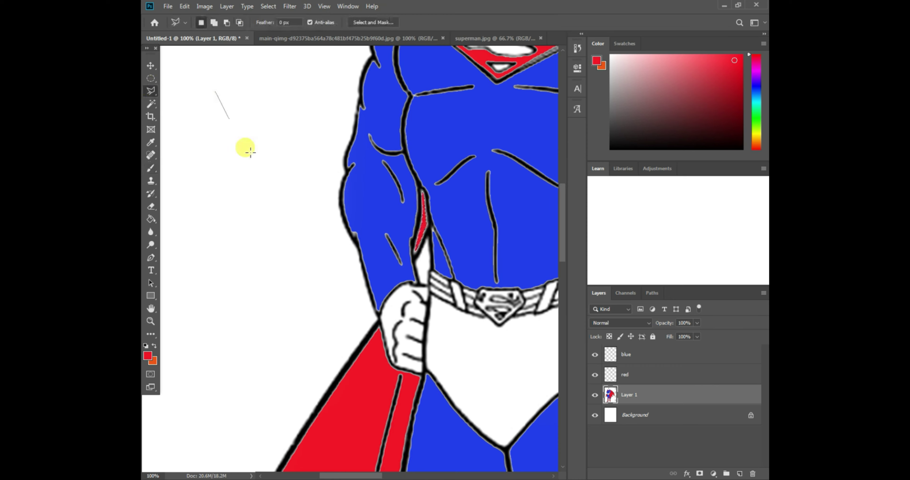
{"action": "key", "text": "ctrl+minus"}
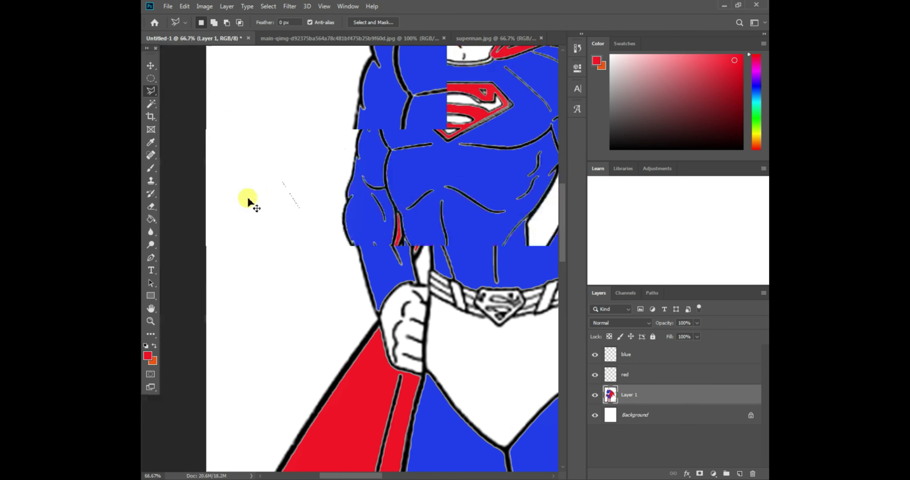
{"action": "key", "text": "ctrl+minus"}
{"action": "key", "text": "ctrl+minus"}
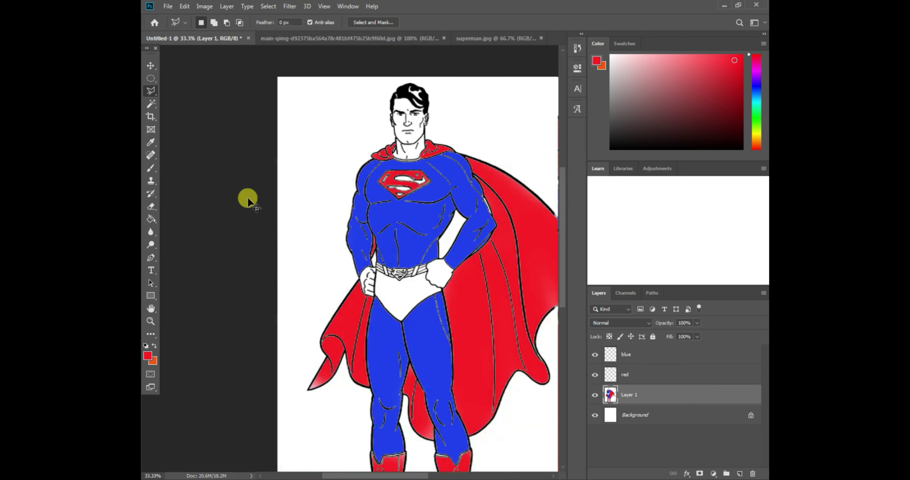
{"action": "key", "text": "ctrl+minus"}
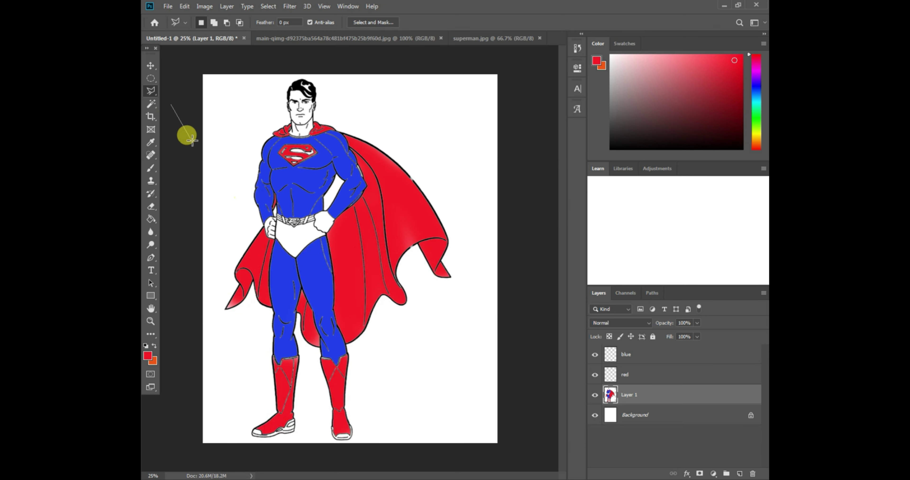
{"action": "double_click", "coordinate": [192, 143]}
{"action": "left_click", "coordinate": [429, 182]}
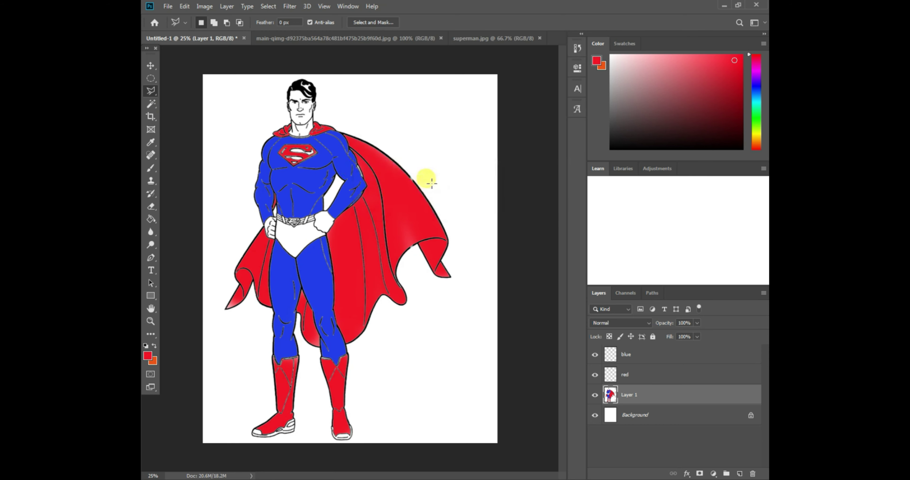
{"action": "left_click", "coordinate": [389, 231]}
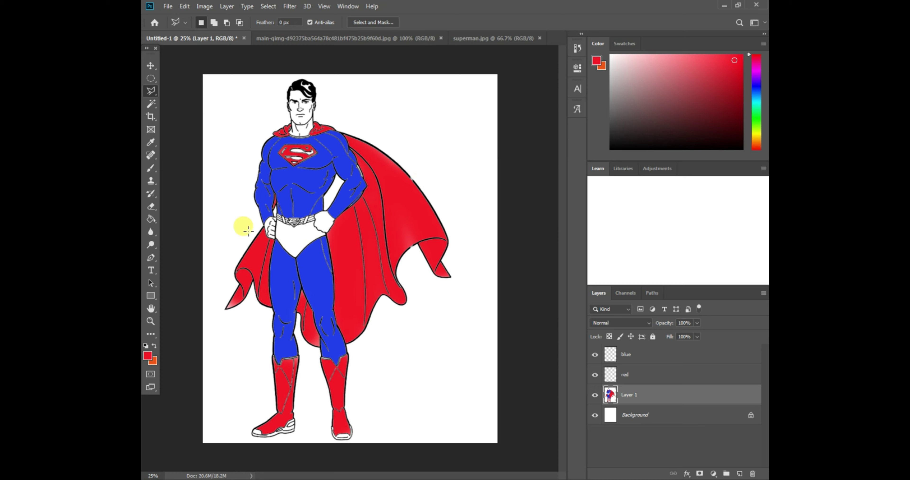
- Select the white trunks with the Magic Wand and paint them red with the Brush
{"action": "left_click", "coordinate": [149, 106]}
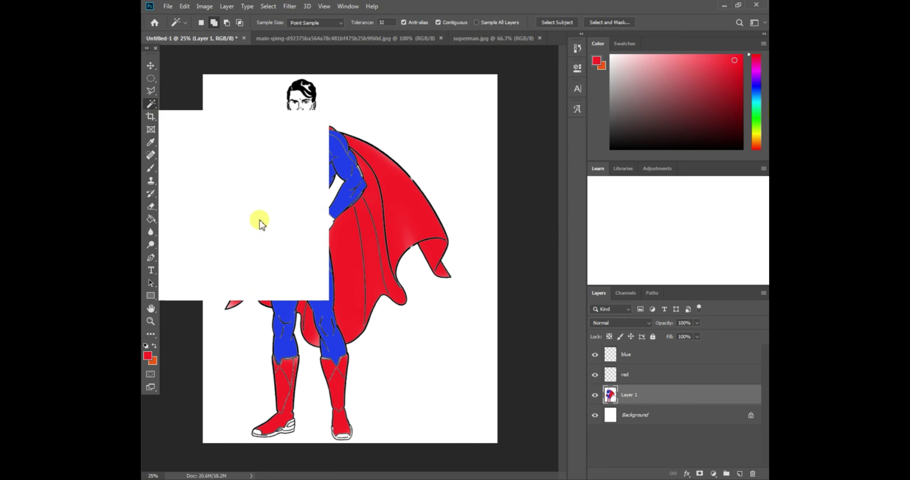
{"action": "left_click", "coordinate": [282, 236]}
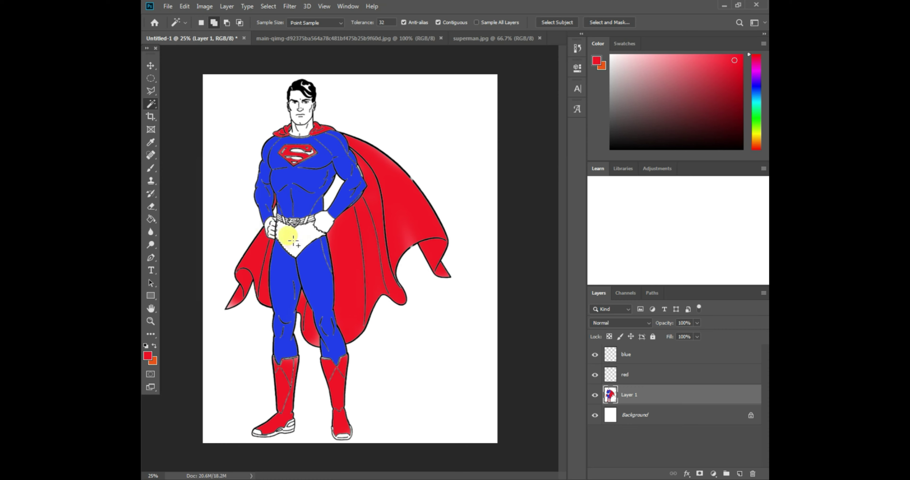
{"action": "key", "text": "ctrl+plus"}
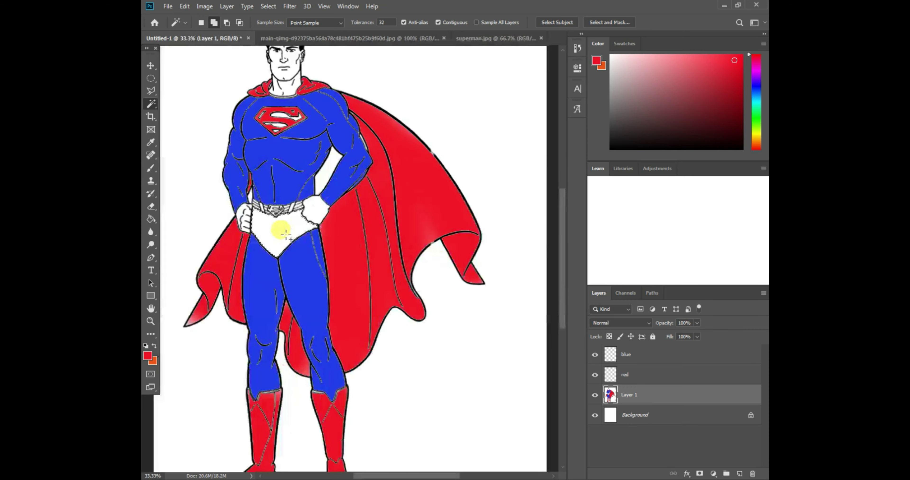
{"action": "left_click_drag", "start_coordinate": [298, 232], "coordinate": [346, 288]}
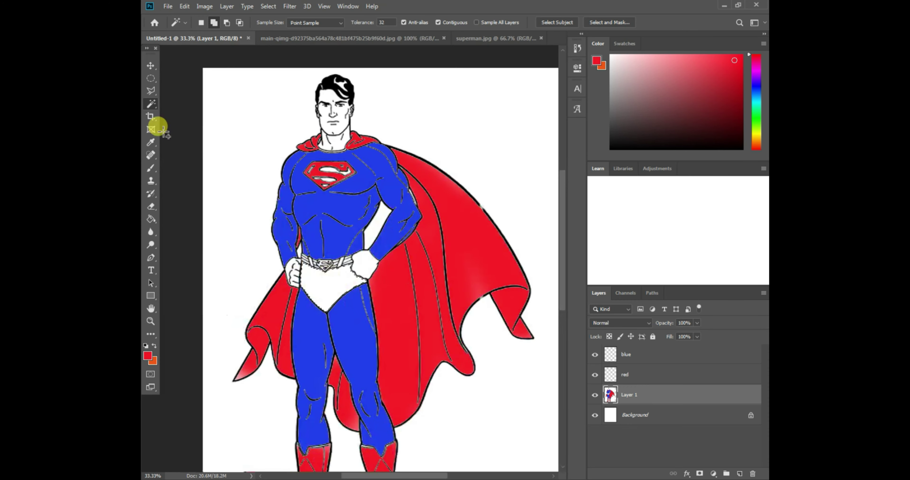
{"action": "left_click", "coordinate": [151, 169]}
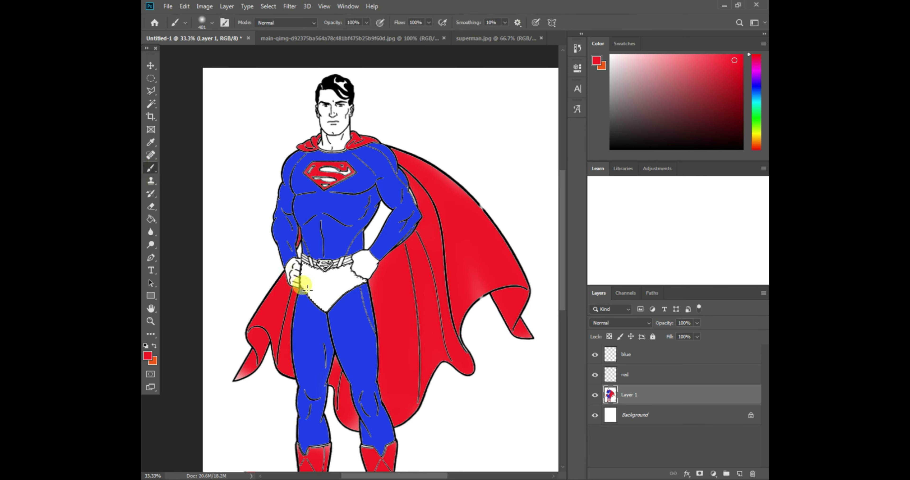
{"action": "mouse_move", "coordinate": [308, 289]}
{"action": "left_mouse_down"}
{"action": "mouse_move", "coordinate": [310, 270]}
{"action": "mouse_move", "coordinate": [313, 303]}
{"action": "mouse_move", "coordinate": [331, 276]}
{"action": "mouse_move", "coordinate": [336, 309]}
{"action": "mouse_move", "coordinate": [345, 271]}
{"action": "mouse_move", "coordinate": [356, 268]}
{"action": "mouse_move", "coordinate": [349, 288]}
{"action": "mouse_move", "coordinate": [339, 272]}
{"action": "mouse_move", "coordinate": [331, 308]}
{"action": "mouse_move", "coordinate": [320, 318]}
{"action": "mouse_move", "coordinate": [299, 269]}
{"action": "mouse_move", "coordinate": [312, 316]}
{"action": "mouse_move", "coordinate": [349, 311]}
{"action": "mouse_move", "coordinate": [356, 277]}
{"action": "left_mouse_up"}
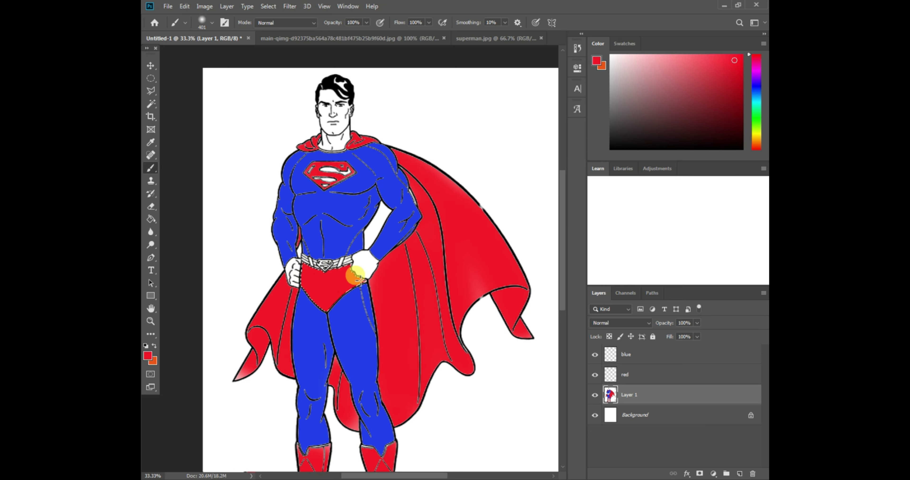
- Clear the selection around the red trunks with the Polygonal Lasso
{"action": "left_click", "coordinate": [157, 94]}
{"action": "left_click", "coordinate": [302, 150]}
{"action": "double_click", "coordinate": [307, 154]}
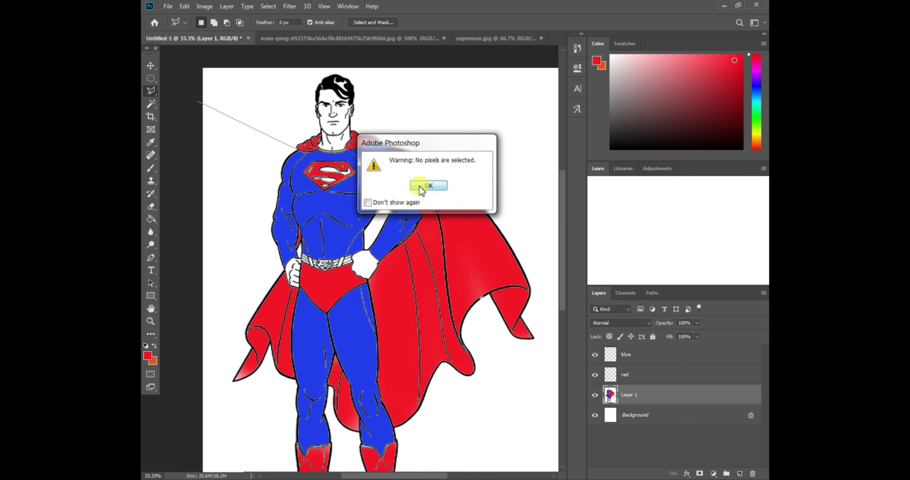
{"action": "left_click", "coordinate": [428, 186]}
- Select the belt's white strips, the belt loop beside the figure's right hand and the buckle's S-shaped area with the Magic Wand
{"action": "left_click", "coordinate": [277, 290]}
{"action": "key", "text": "ctrl+plus"}
{"action": "key", "text": "ctrl+plus"}
{"action": "key", "text": "ctrl+plus"}
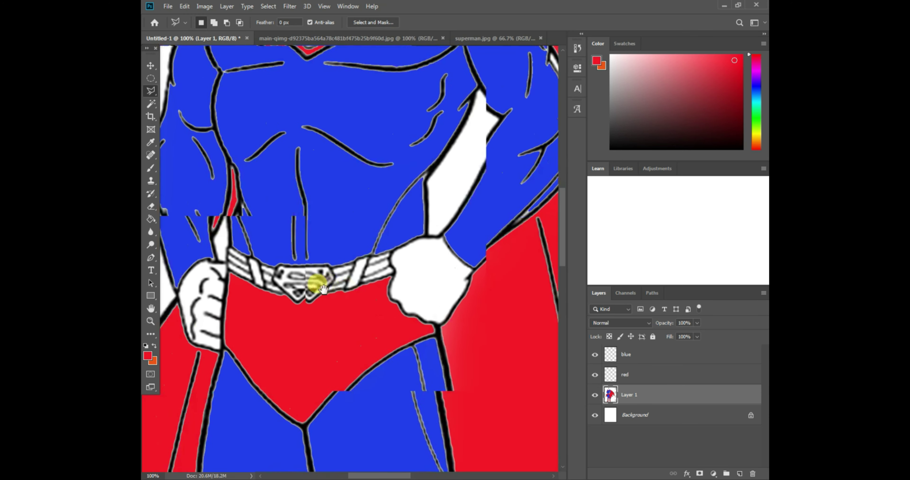
{"action": "left_click", "coordinate": [150, 105]}
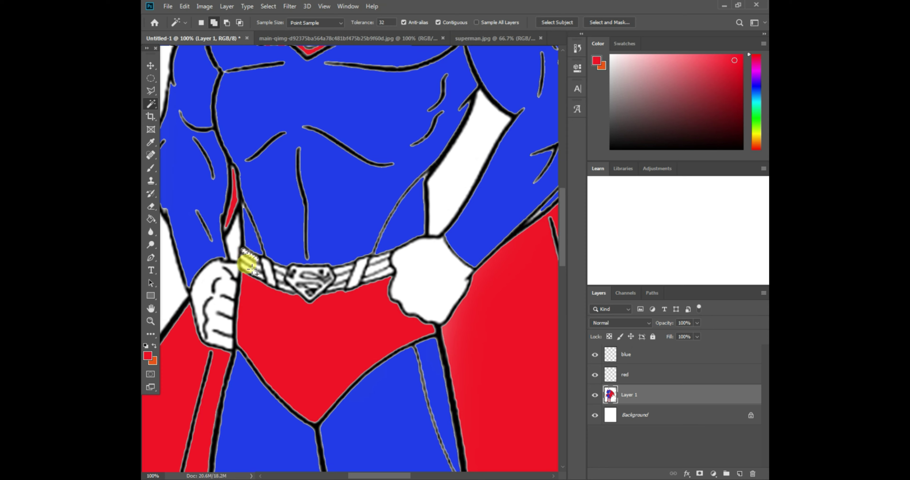
{"action": "left_click", "coordinate": [285, 273]}
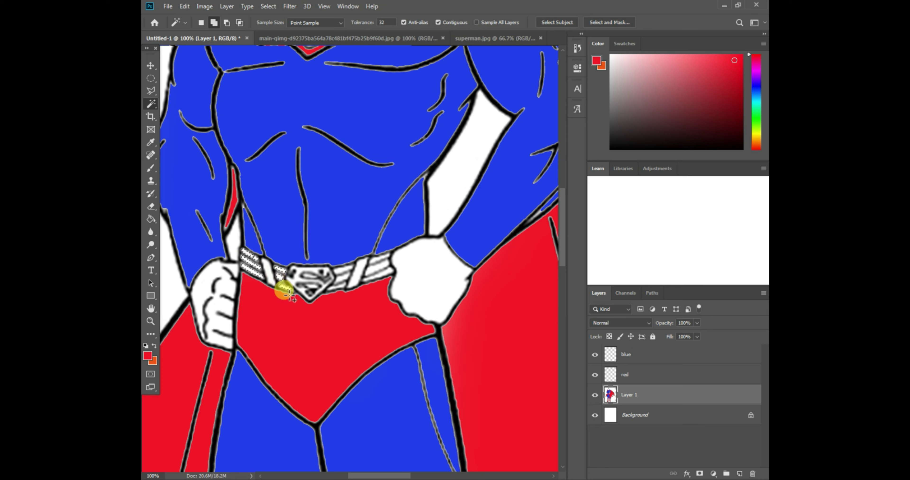
{"action": "left_click", "coordinate": [271, 277]}
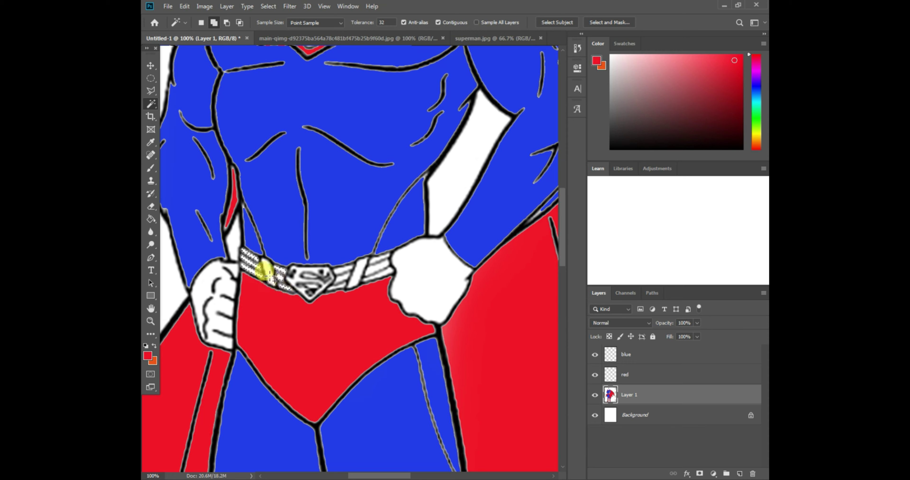
{"action": "left_click", "coordinate": [312, 276]}
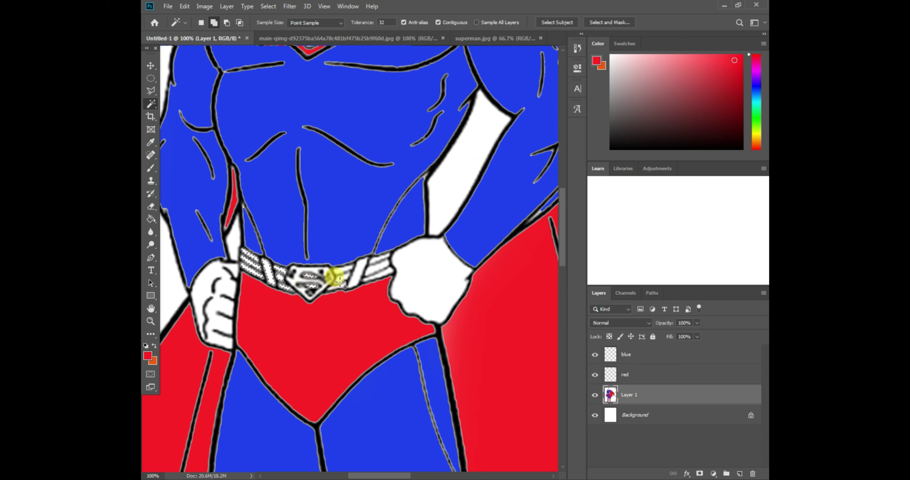
{"action": "left_click", "coordinate": [343, 272]}
{"action": "left_click", "coordinate": [379, 261]}
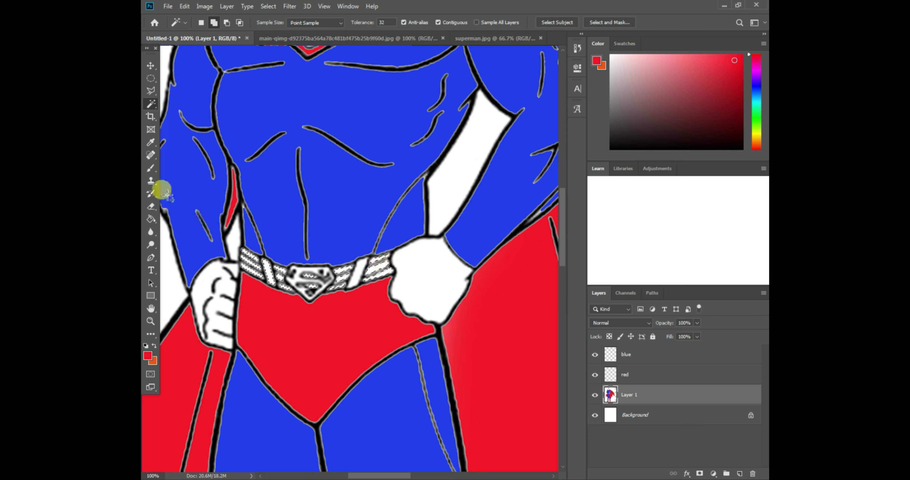
- Set the foreground colour to yellow-green d1f835 and paint the selected belt areas with the Brush
{"action": "left_click", "coordinate": [151, 168]}
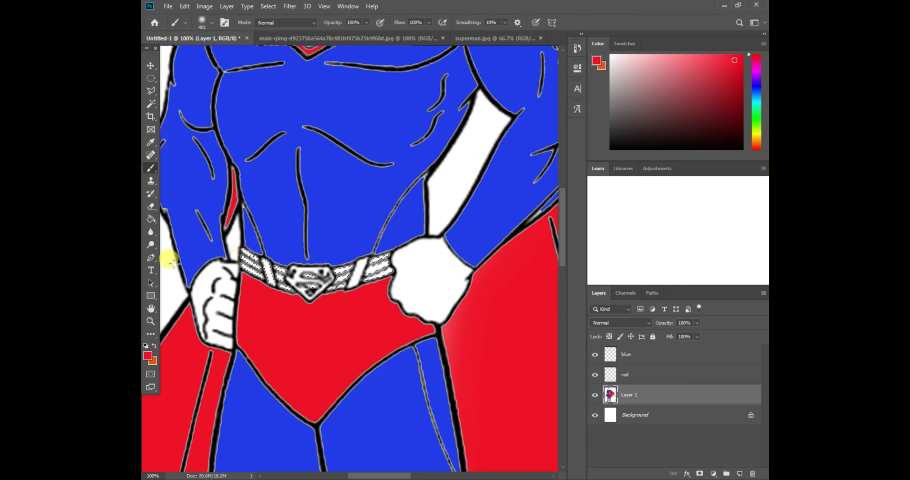
{"action": "left_click", "coordinate": [148, 355]}
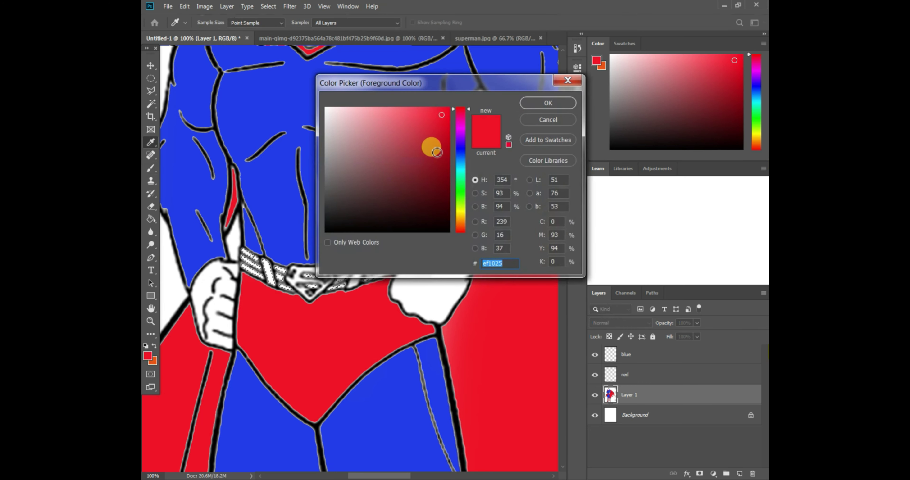
{"action": "left_click_drag", "start_coordinate": [459, 127], "coordinate": [460, 207]}
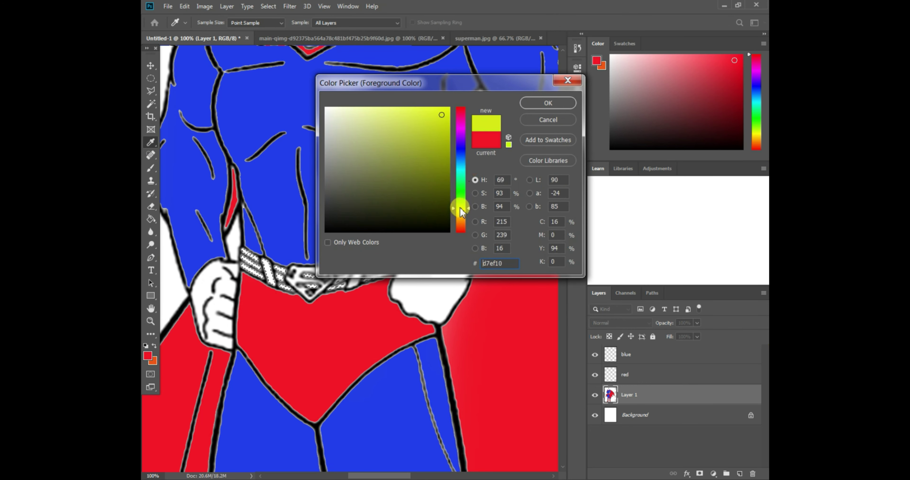
{"action": "left_click", "coordinate": [527, 103]}
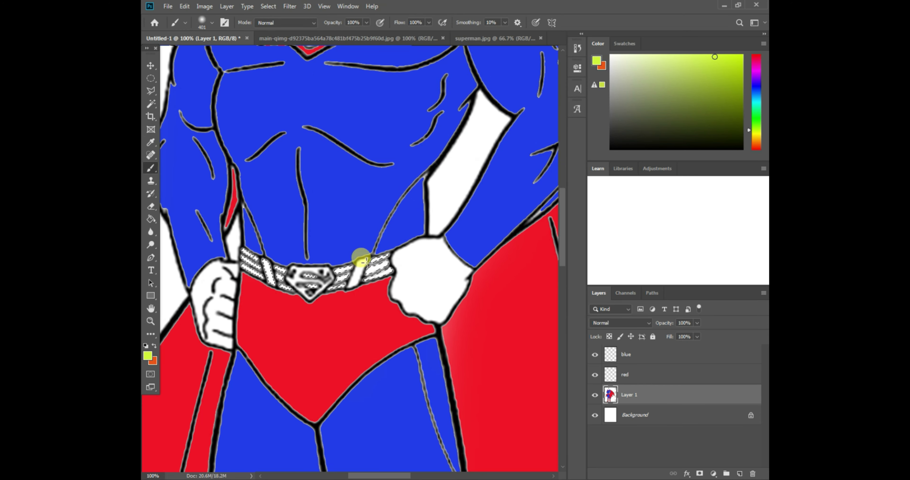
{"action": "left_click_drag", "start_coordinate": [374, 259], "coordinate": [383, 278]}
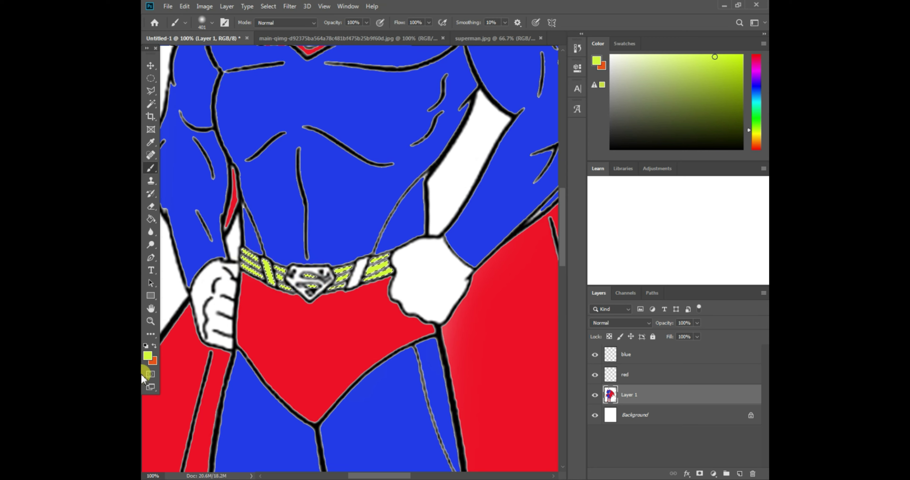
- Change the foreground colour to yellow f6f835 and repaint the selected belt areas with the Brush
{"action": "left_click", "coordinate": [149, 356]}
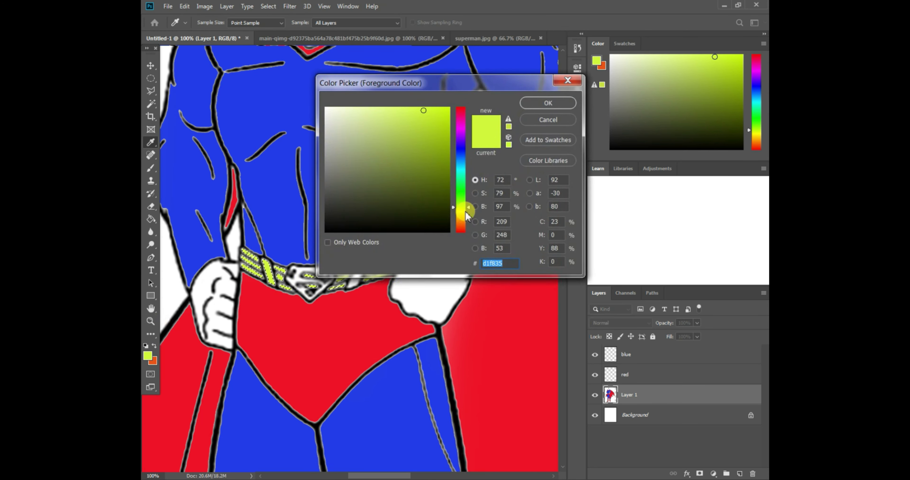
{"action": "left_click_drag", "start_coordinate": [468, 212], "coordinate": [468, 213]}
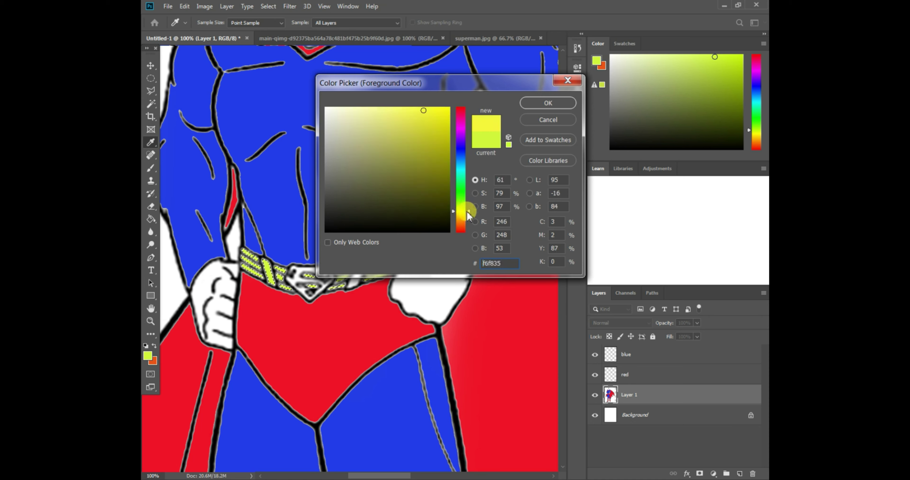
{"action": "left_click", "coordinate": [530, 102]}
{"action": "key", "text": "b"}
{"action": "mouse_move", "coordinate": [382, 266]}
{"action": "left_mouse_down"}
{"action": "mouse_move", "coordinate": [381, 294]}
{"action": "mouse_move", "coordinate": [349, 290]}
{"action": "left_mouse_up"}
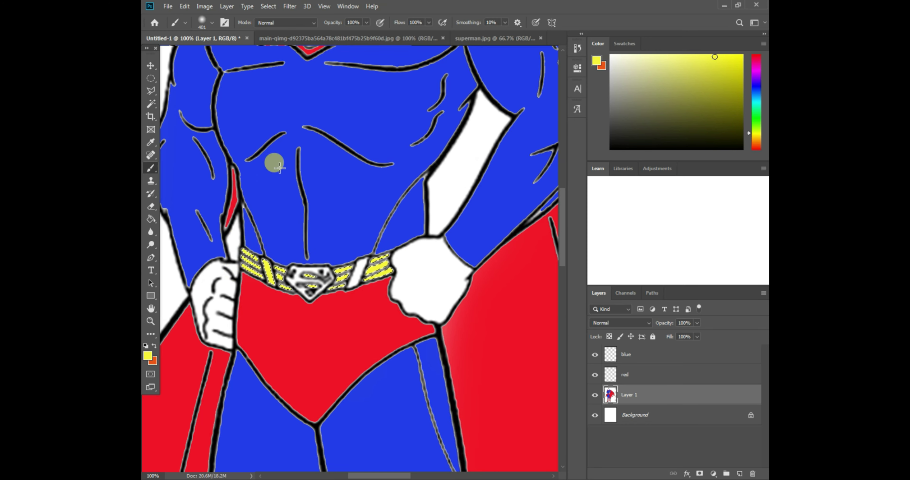
- Select the white areas inside the chest emblem with the Magic Wand and paint them yellow with the Brush
{"action": "scroll", "coordinate": [279, 167], "scroll_direction": "up", "scroll_amount": 5}
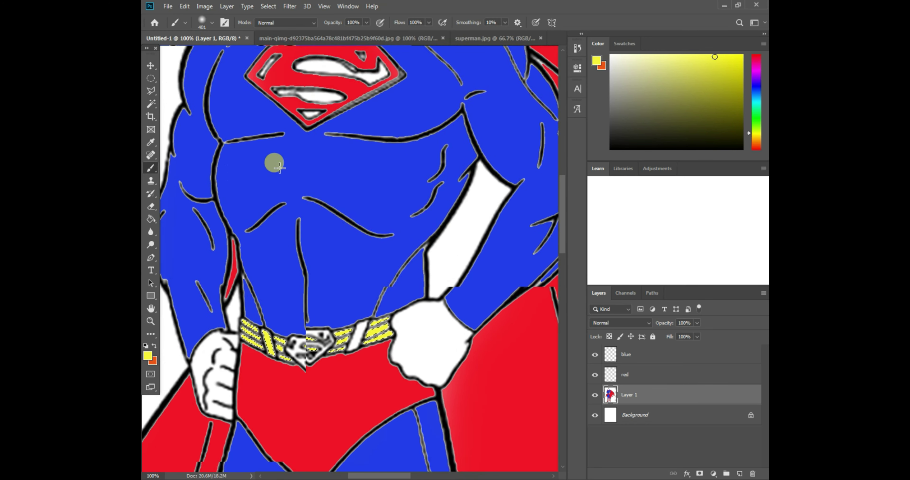
{"action": "scroll", "coordinate": [280, 168], "scroll_direction": "up", "scroll_amount": 10}
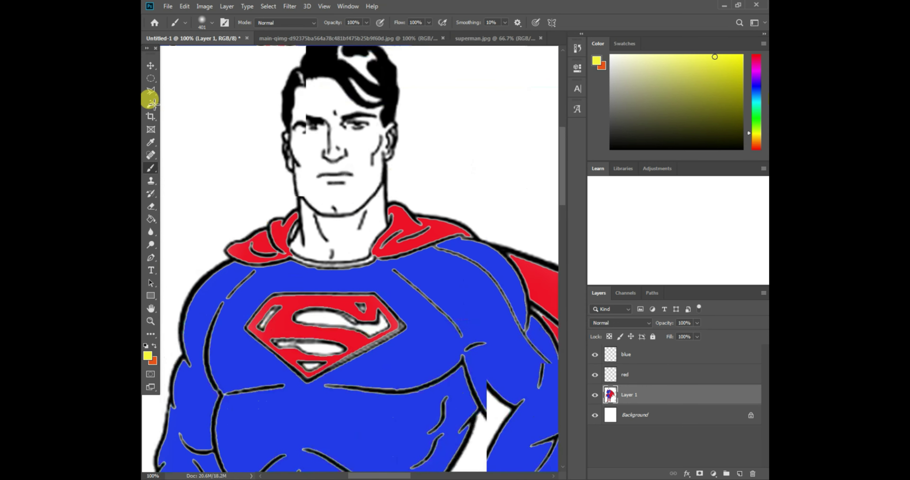
{"action": "left_click", "coordinate": [151, 103]}
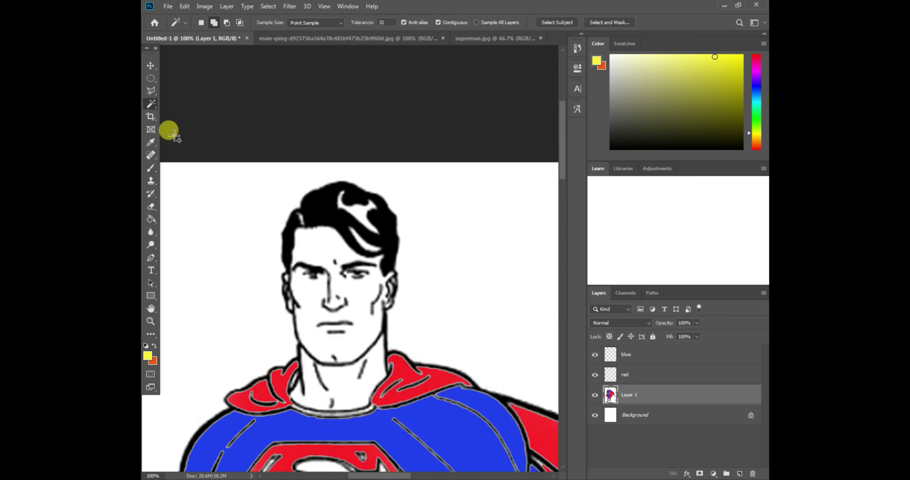
{"action": "scroll", "coordinate": [331, 318], "scroll_direction": "down", "scroll_amount": 5}
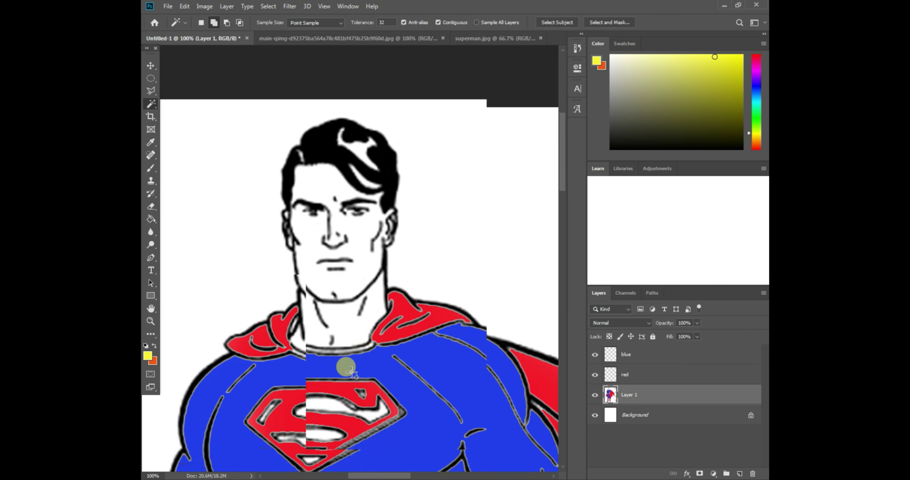
{"action": "scroll", "coordinate": [351, 371], "scroll_direction": "down", "scroll_amount": 5}
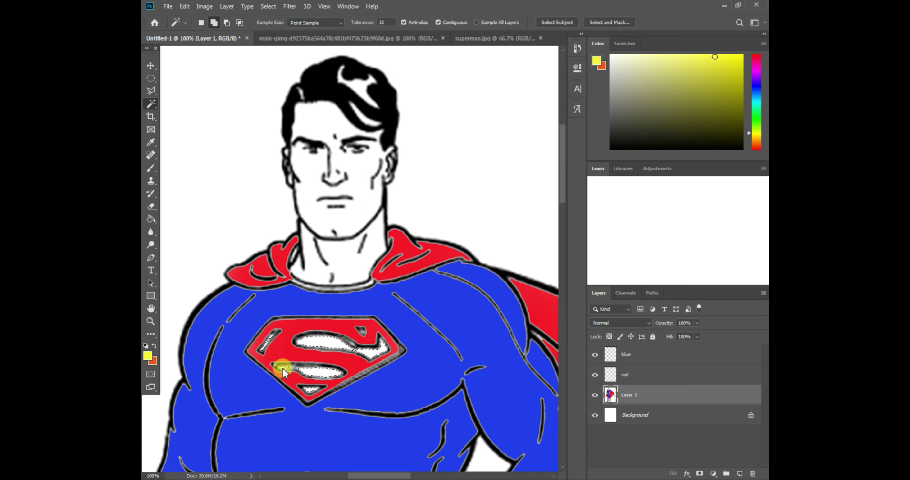
{"action": "left_click", "coordinate": [152, 169]}
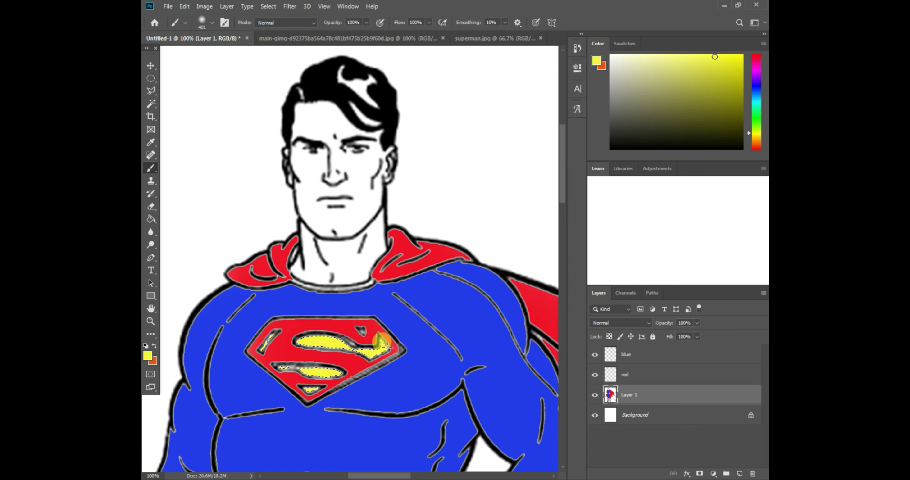
- Clear the selection around the emblem's yellow areas with the Polygonal Lasso
{"action": "left_click", "coordinate": [151, 91]}
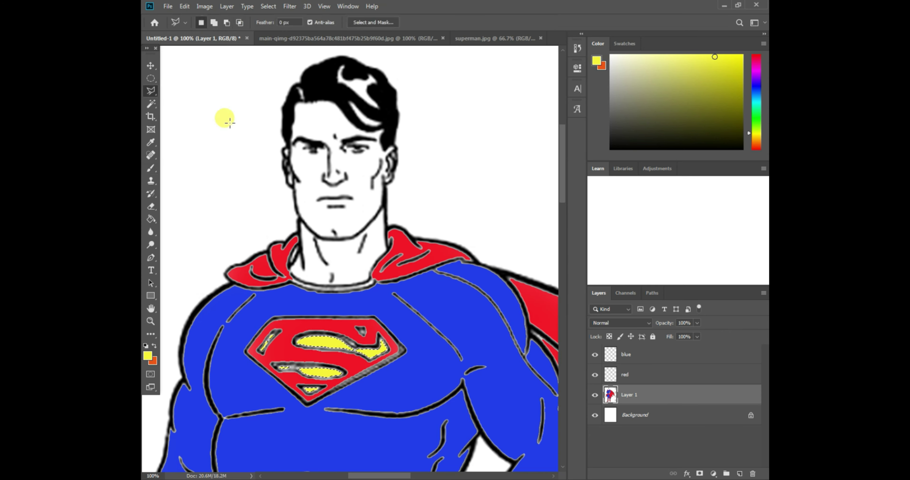
{"action": "left_click", "coordinate": [229, 122]}
{"action": "double_click", "coordinate": [388, 153]}
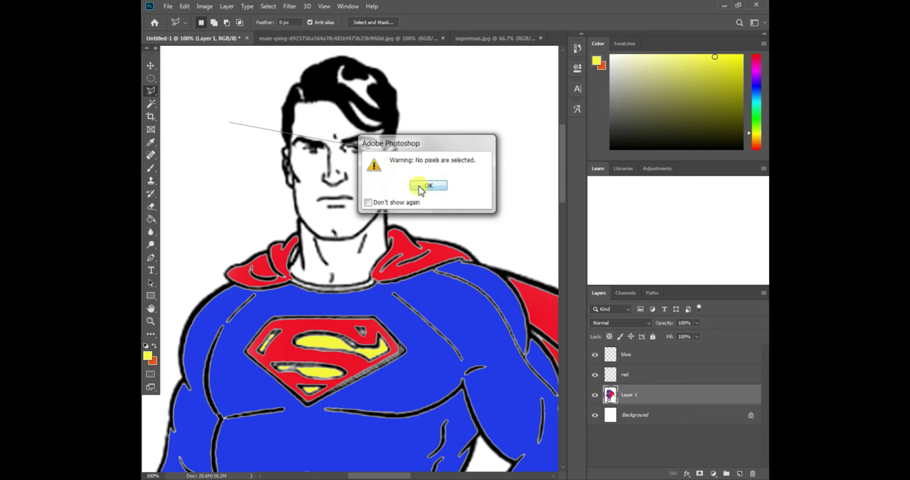
{"action": "left_click", "coordinate": [418, 184]}
- Select the figure's white neck and face together with the Magic Wand
{"action": "key", "text": "ctrl+minus"}
{"action": "key", "text": "ctrl+minus"}
{"action": "key", "text": "ctrl+minus"}
{"action": "key", "text": "ctrl+minus"}
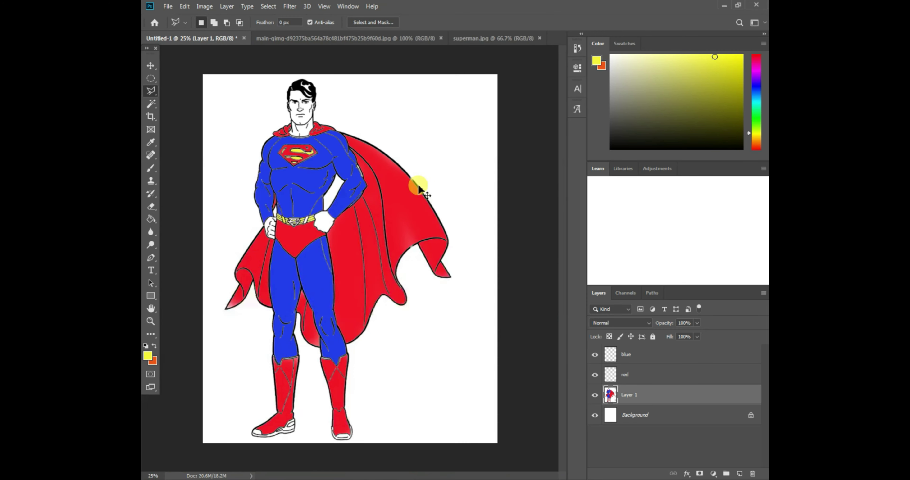
{"action": "key", "text": "a"}
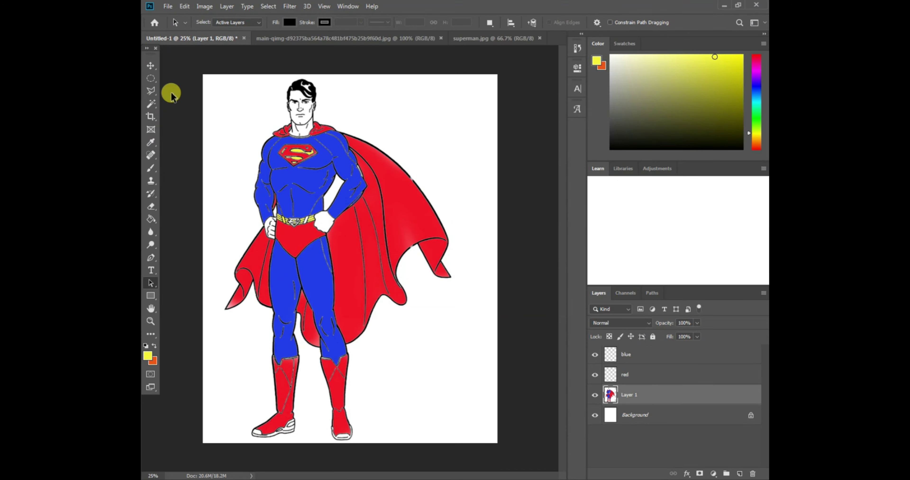
{"action": "left_click", "coordinate": [151, 103]}
{"action": "key", "text": "ctrl+plus"}
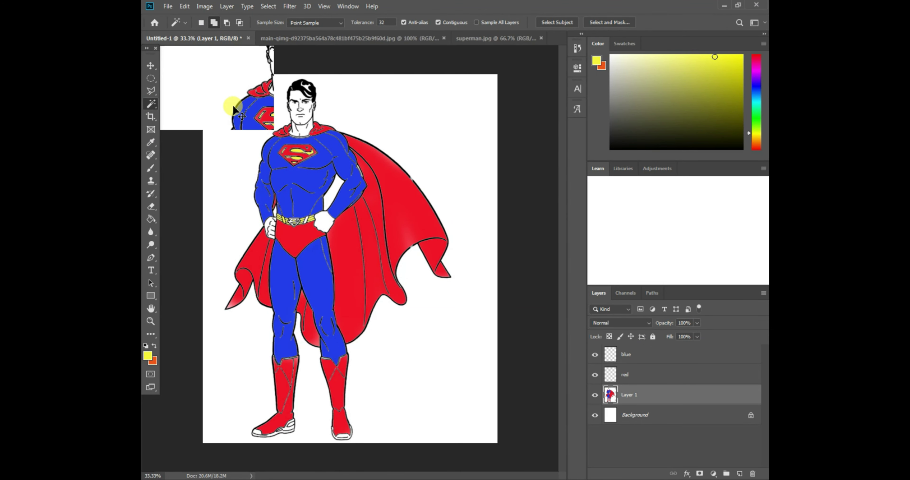
{"action": "left_click_drag", "start_coordinate": [278, 96], "coordinate": [349, 252]}
{"action": "key", "text": "ctrl+plus"}
{"action": "key", "text": "ctrl+plus"}
{"action": "key", "text": "ctrl+plus"}
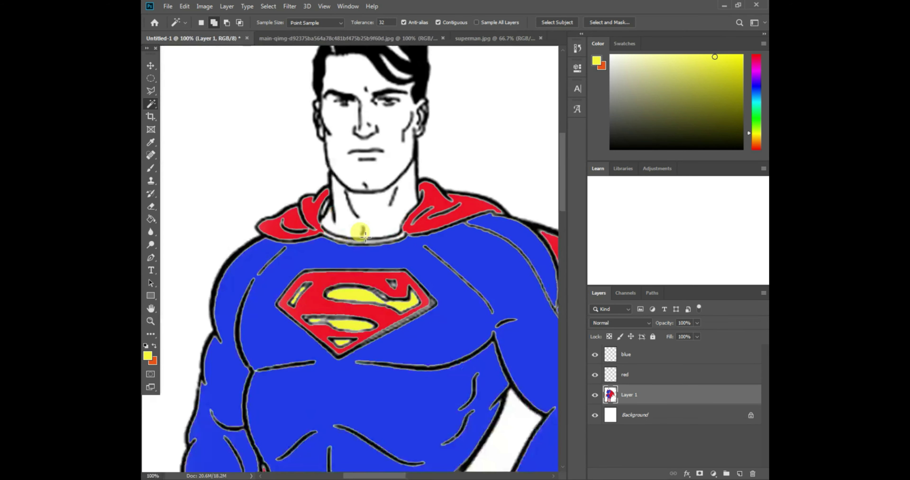
{"action": "left_click", "coordinate": [370, 212]}
{"action": "left_click_drag", "start_coordinate": [405, 163], "coordinate": [373, 232]}
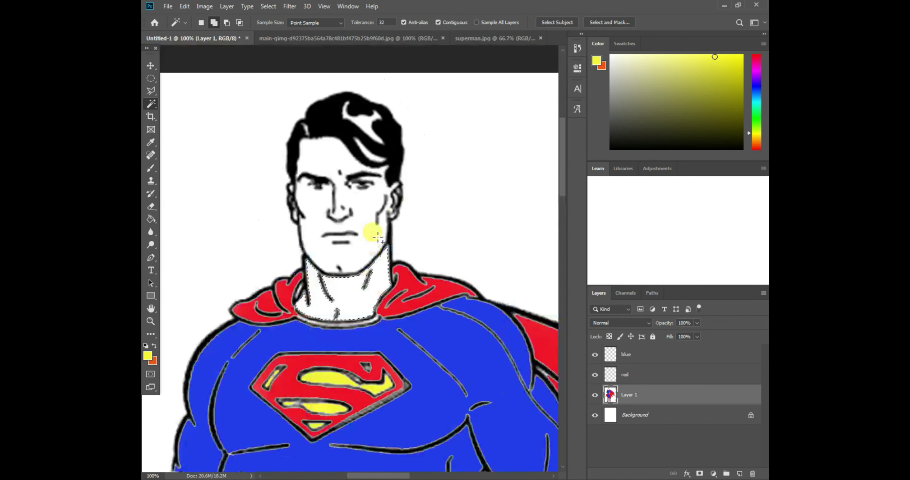
{"action": "left_click", "coordinate": [373, 235]}
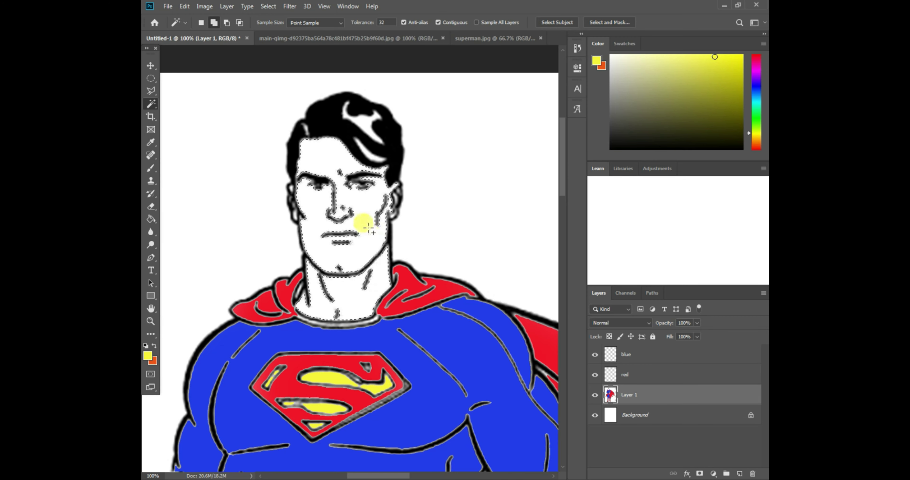
- Add both white hands at the belt to the face and neck selection with the Magic Wand
{"action": "scroll", "coordinate": [358, 328], "scroll_direction": "down", "scroll_amount": 10}
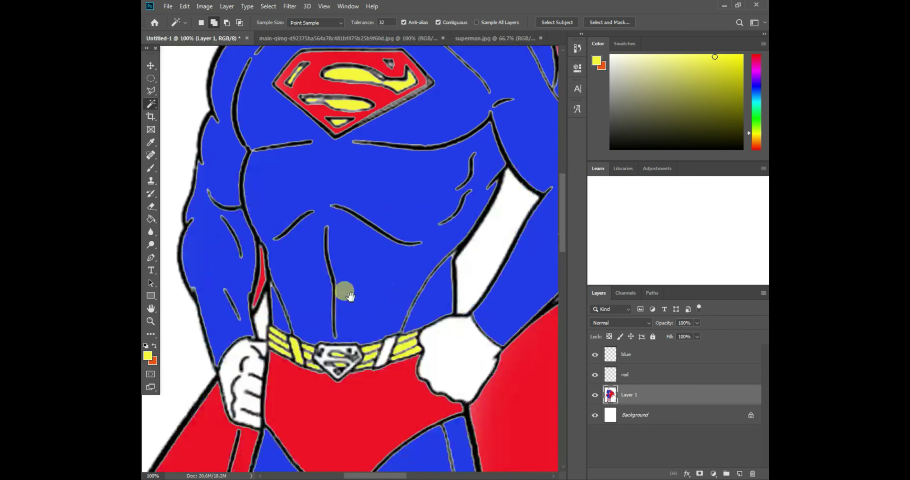
{"action": "left_click_drag", "start_coordinate": [339, 343], "coordinate": [361, 247]}
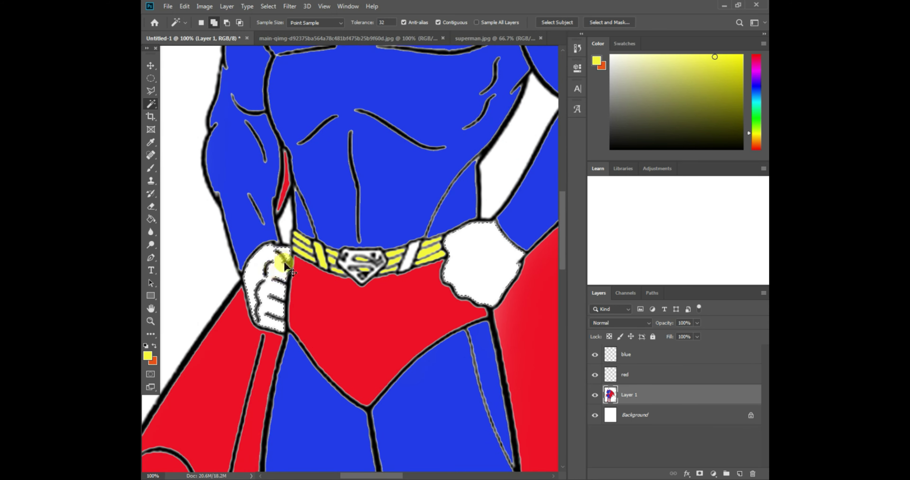
{"action": "key", "text": "ctrl+minus"}
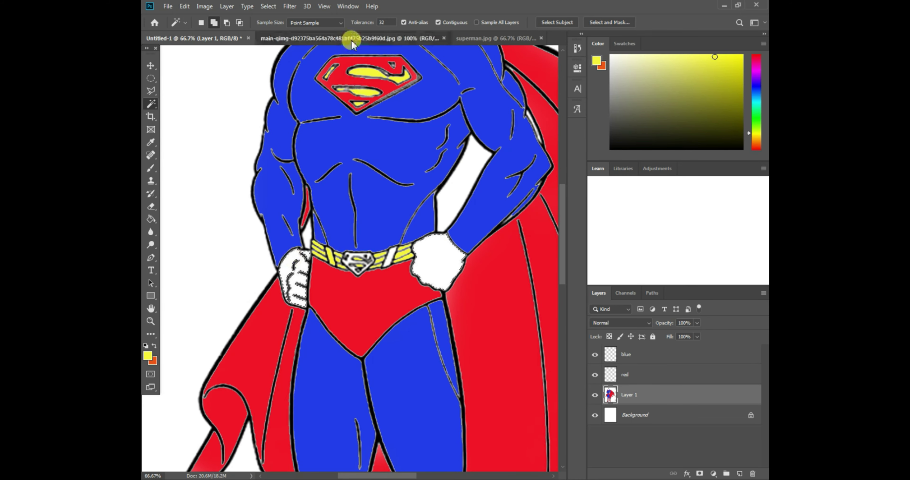
- Sample the Beige skin tone from the hair and skin colour chart and return to the Superman drawing
{"action": "left_click", "coordinate": [351, 38]}
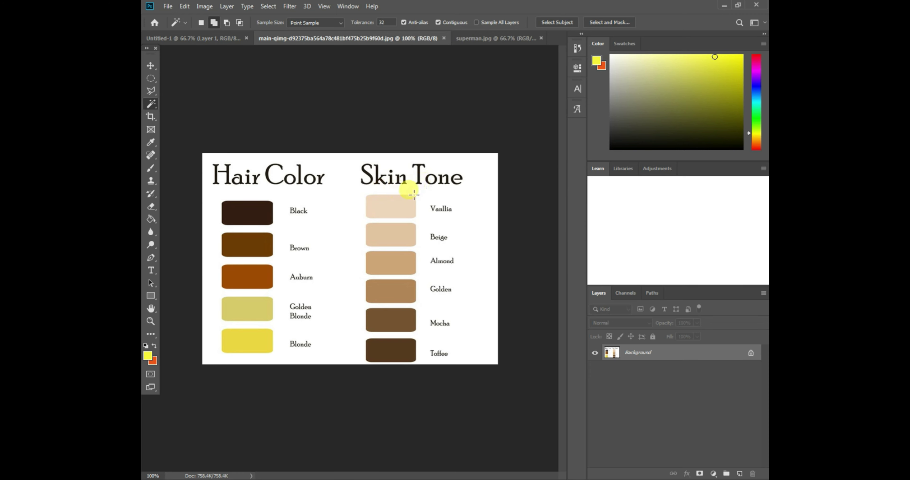
{"action": "left_click", "coordinate": [150, 142]}
{"action": "left_click", "coordinate": [401, 238]}
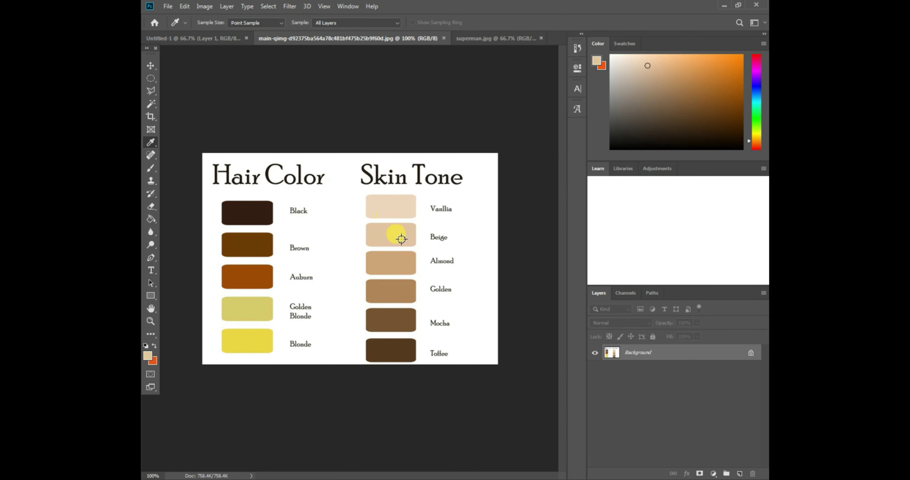
{"action": "left_click", "coordinate": [228, 38]}
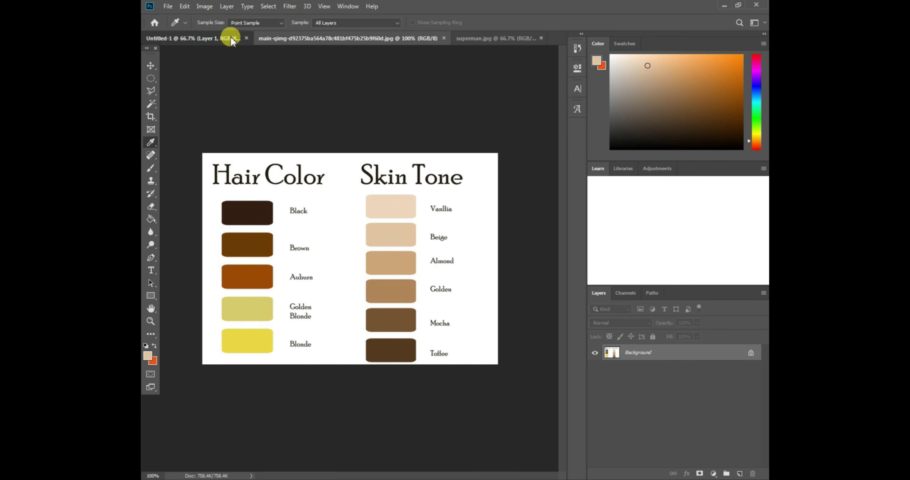
- Paint the selected hands, neck and face with the Beige skin tone using the Brush
{"action": "left_click", "coordinate": [151, 166]}
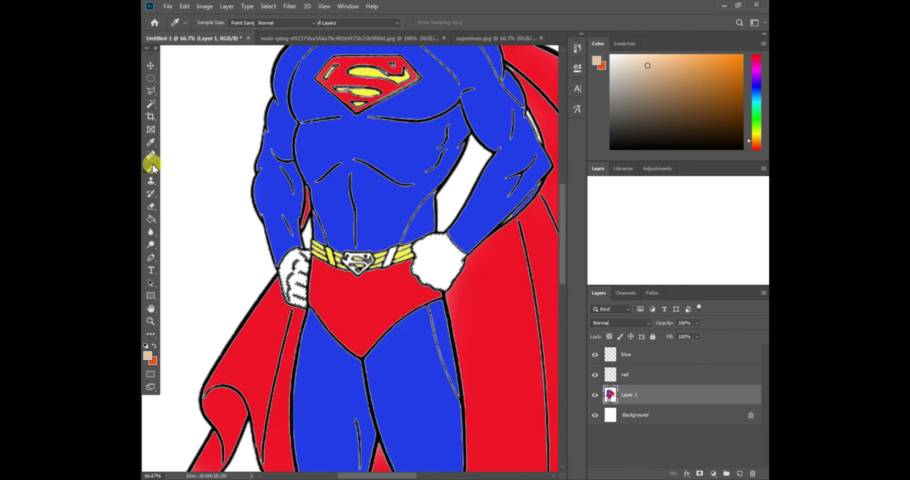
{"action": "mouse_move", "coordinate": [270, 253]}
{"action": "left_mouse_down"}
{"action": "mouse_move", "coordinate": [293, 264]}
{"action": "mouse_move", "coordinate": [291, 298]}
{"action": "mouse_move", "coordinate": [302, 248]}
{"action": "mouse_move", "coordinate": [298, 296]}
{"action": "left_mouse_up"}
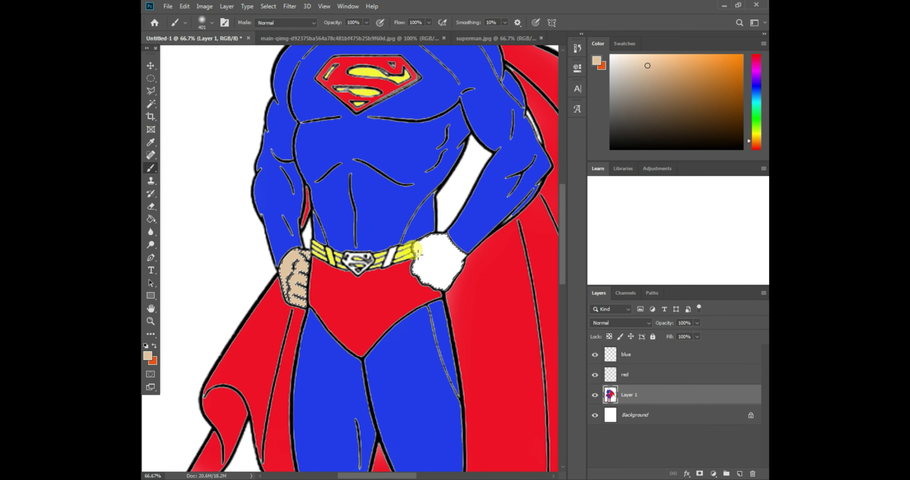
{"action": "mouse_move", "coordinate": [442, 281]}
{"action": "left_mouse_down"}
{"action": "mouse_move", "coordinate": [451, 255]}
{"action": "mouse_move", "coordinate": [462, 267]}
{"action": "mouse_move", "coordinate": [450, 277]}
{"action": "mouse_move", "coordinate": [437, 248]}
{"action": "left_mouse_up"}
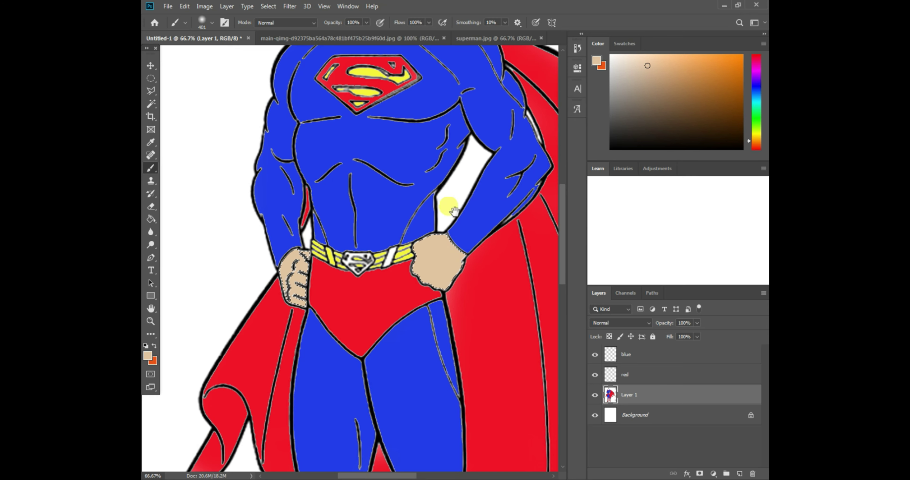
{"action": "left_click_drag", "start_coordinate": [443, 111], "coordinate": [453, 282]}
{"action": "mouse_move", "coordinate": [376, 172]}
{"action": "left_mouse_down"}
{"action": "mouse_move", "coordinate": [389, 202]}
{"action": "mouse_move", "coordinate": [391, 102]}
{"action": "mouse_move", "coordinate": [367, 96]}
{"action": "mouse_move", "coordinate": [363, 194]}
{"action": "left_mouse_up"}
{"action": "left_click_drag", "start_coordinate": [359, 111], "coordinate": [345, 198]}
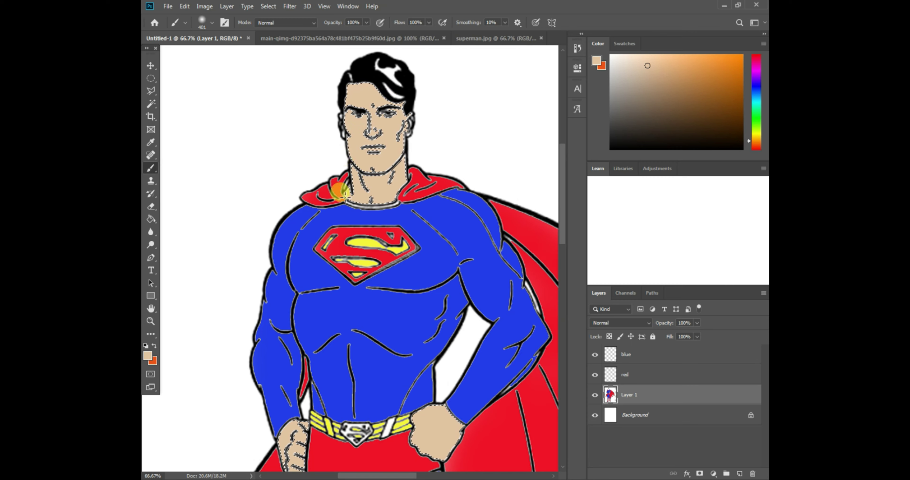
{"action": "key", "text": "ctrl+d"}
- Sample the lighter Vanilla skin tone from the colour chart and repaint the selected face, neck and hands with the Brush
{"action": "key", "text": "ctrl+minus"}
{"action": "key", "text": "ctrl+minus"}
{"action": "key", "text": "ctrl+minus"}
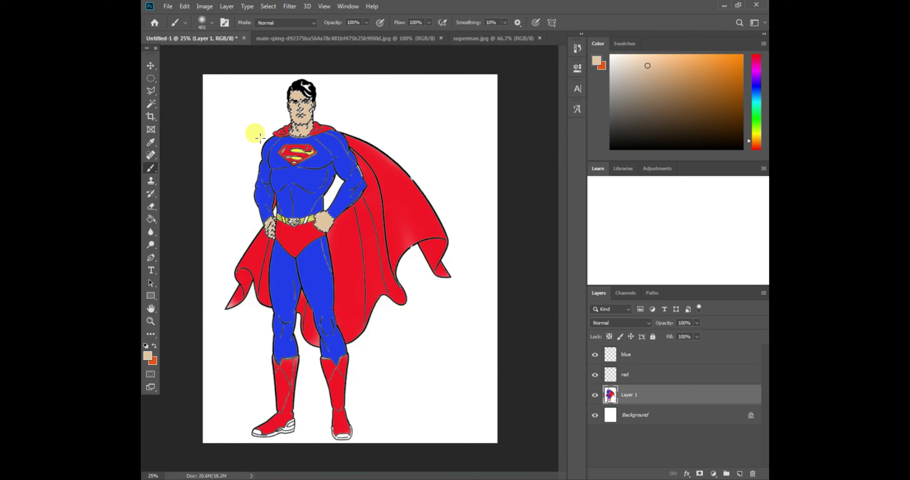
{"action": "left_click", "coordinate": [368, 39]}
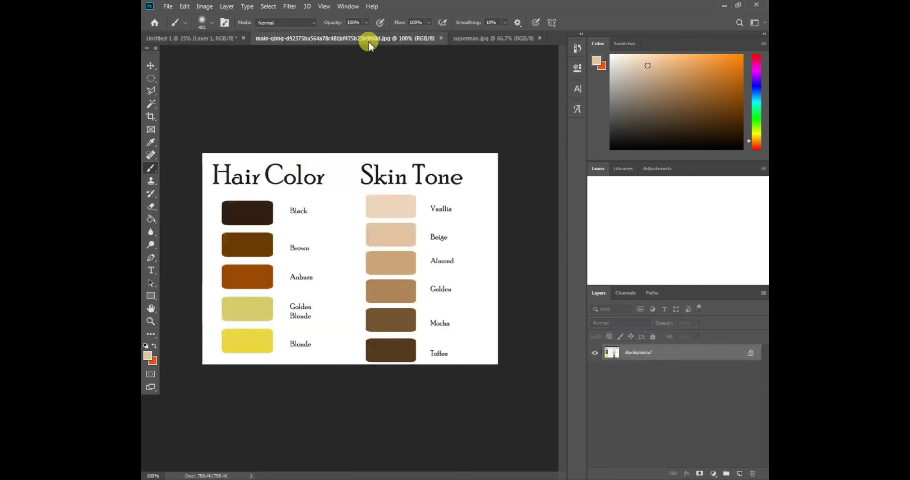
{"action": "left_click", "coordinate": [149, 147]}
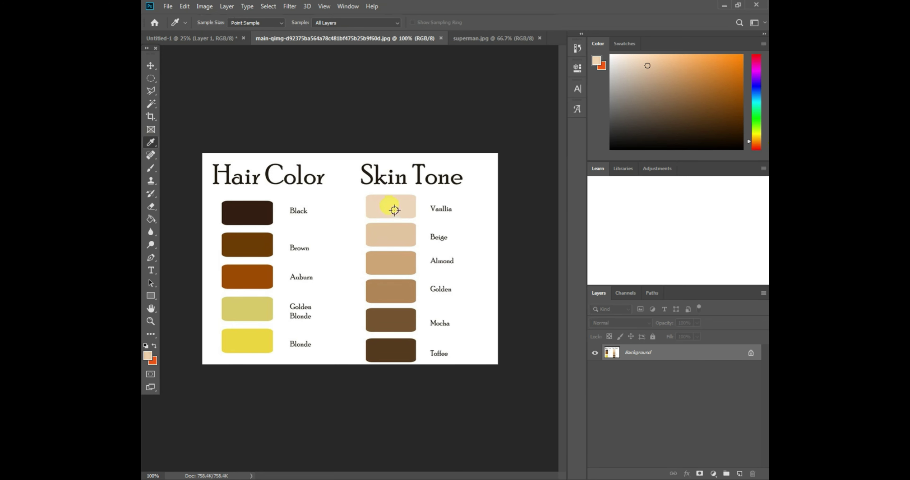
{"action": "left_click", "coordinate": [208, 38]}
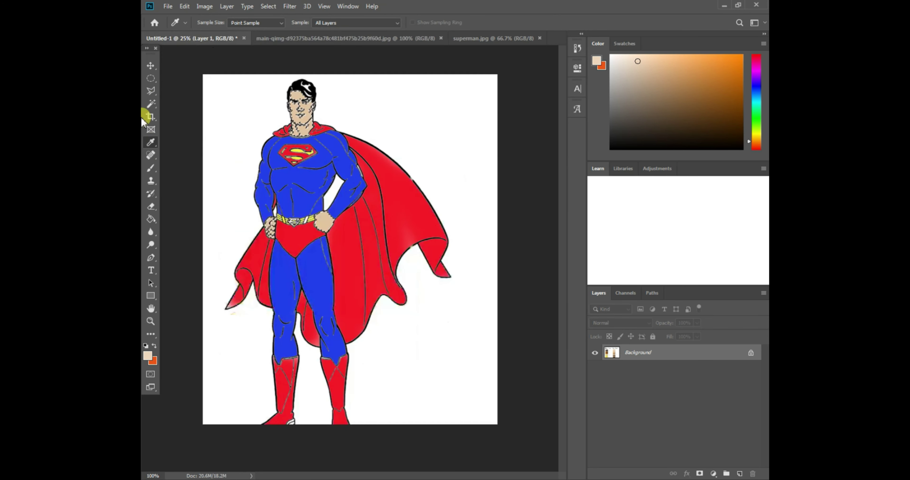
{"action": "left_click", "coordinate": [151, 168]}
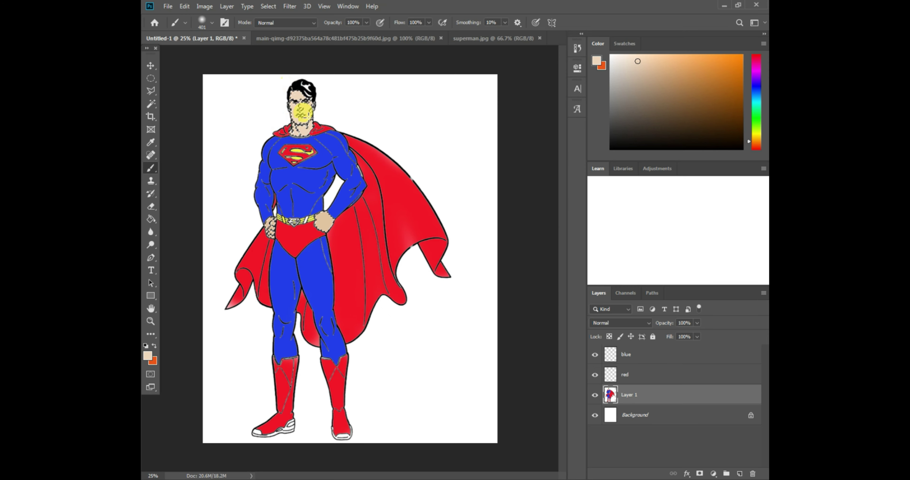
{"action": "mouse_move", "coordinate": [325, 230]}
{"action": "left_mouse_down"}
{"action": "mouse_move", "coordinate": [327, 201]}
{"action": "mouse_move", "coordinate": [297, 239]}
{"action": "mouse_move", "coordinate": [266, 233]}
{"action": "left_mouse_up"}
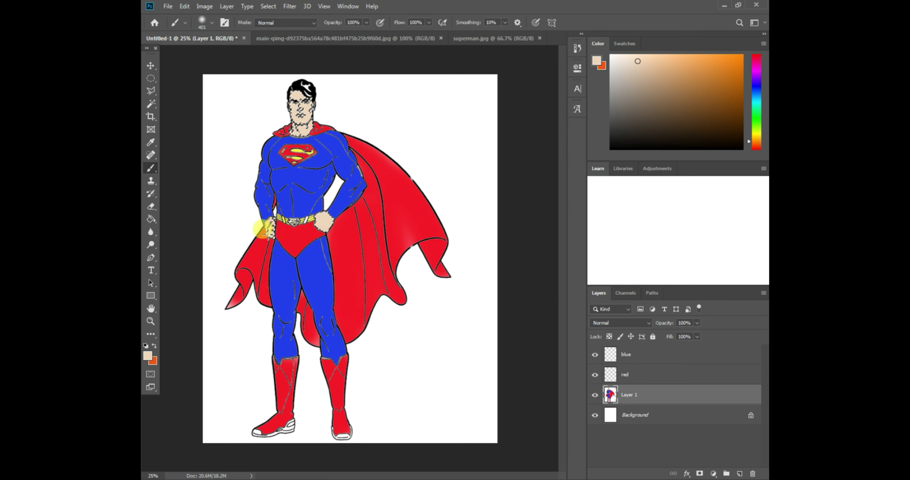
- Clear the selection around the face, neck and hands with the Polygonal Lasso
{"action": "key", "text": "ctrl+plus"}
{"action": "key", "text": "ctrl+plus"}
{"action": "key", "text": "ctrl+plus"}
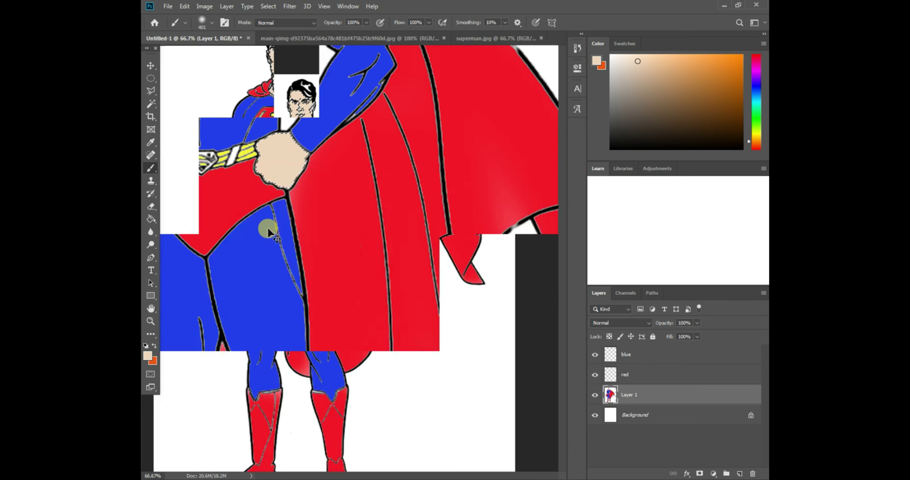
{"action": "left_click_drag", "start_coordinate": [371, 158], "coordinate": [471, 344]}
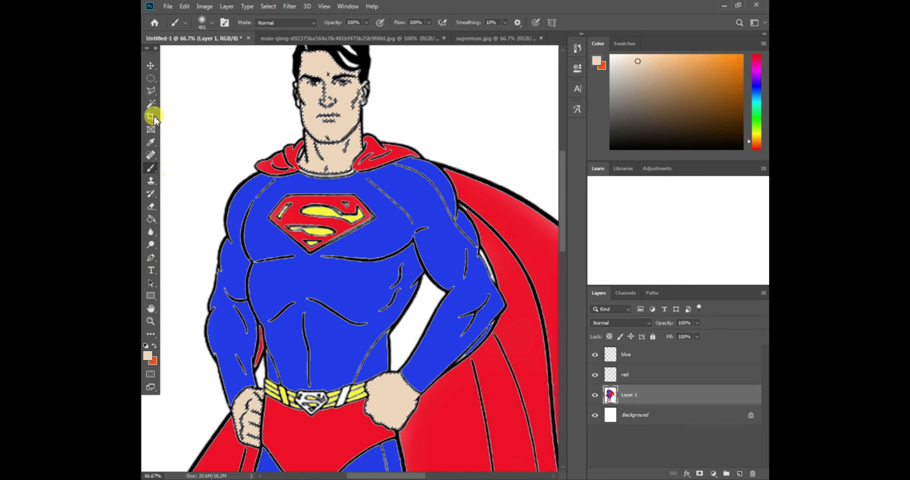
{"action": "left_click", "coordinate": [151, 91]}
{"action": "left_click", "coordinate": [196, 89]}
{"action": "double_click", "coordinate": [230, 95]}
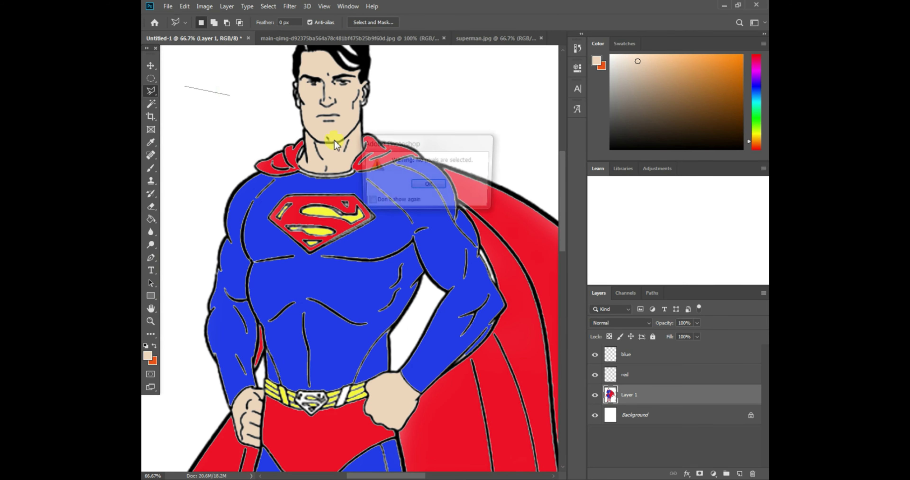
{"action": "left_click", "coordinate": [428, 186]}
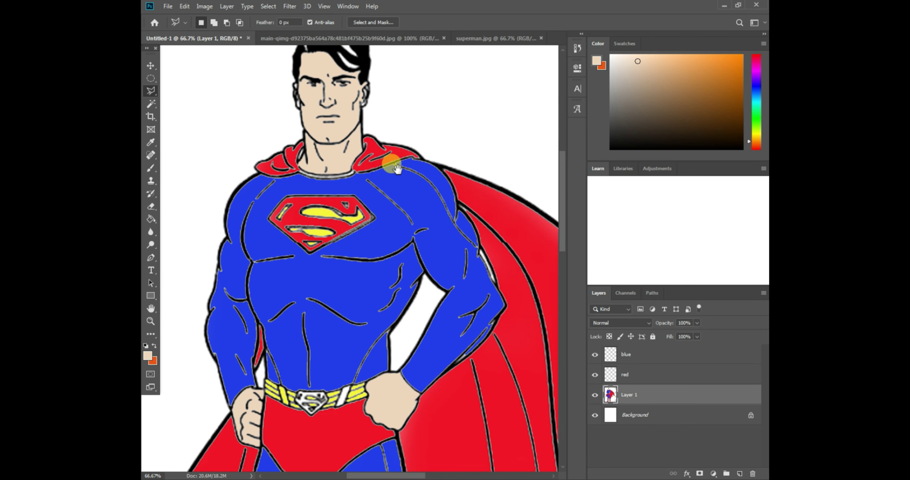
- Set the Brush to 47 px and the foreground colour to black, and paint over the white highlights at the top of the hair
{"action": "scroll", "coordinate": [392, 194], "scroll_direction": "up", "scroll_amount": 3}
{"action": "key", "text": "ctrl+plus"}
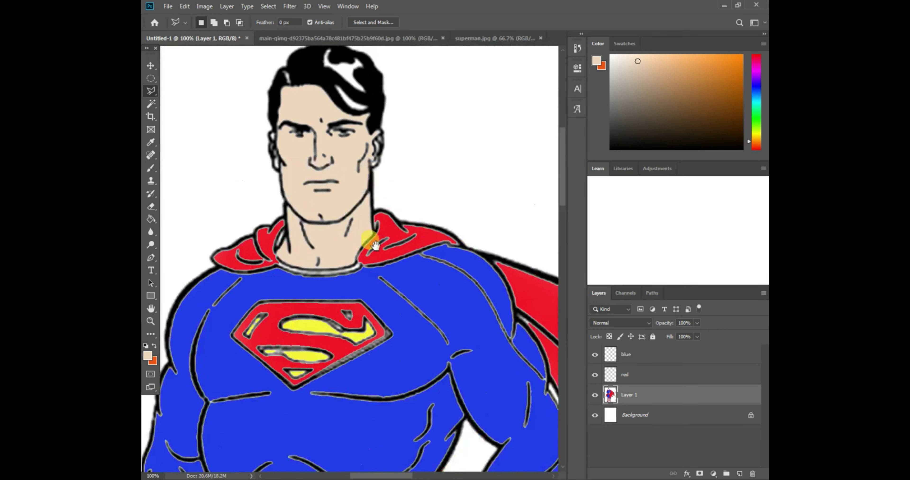
{"action": "scroll", "coordinate": [376, 254], "scroll_direction": "up", "scroll_amount": 3}
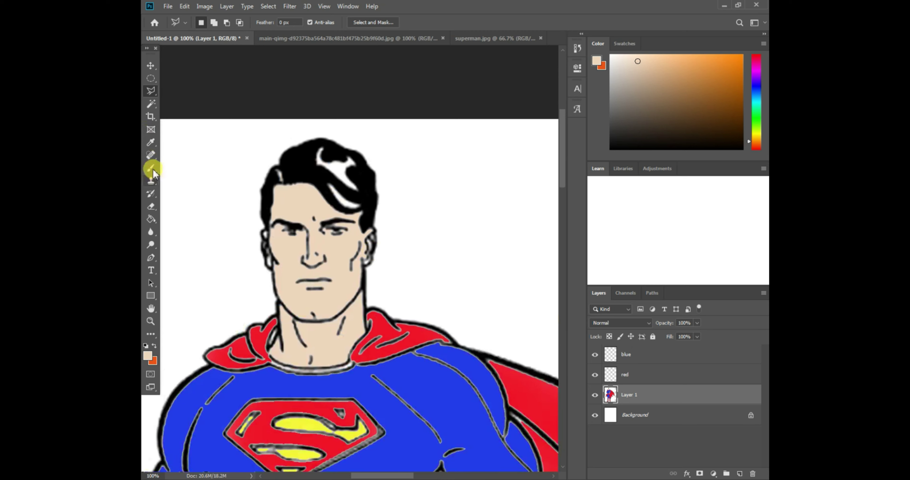
{"action": "left_click", "coordinate": [153, 168]}
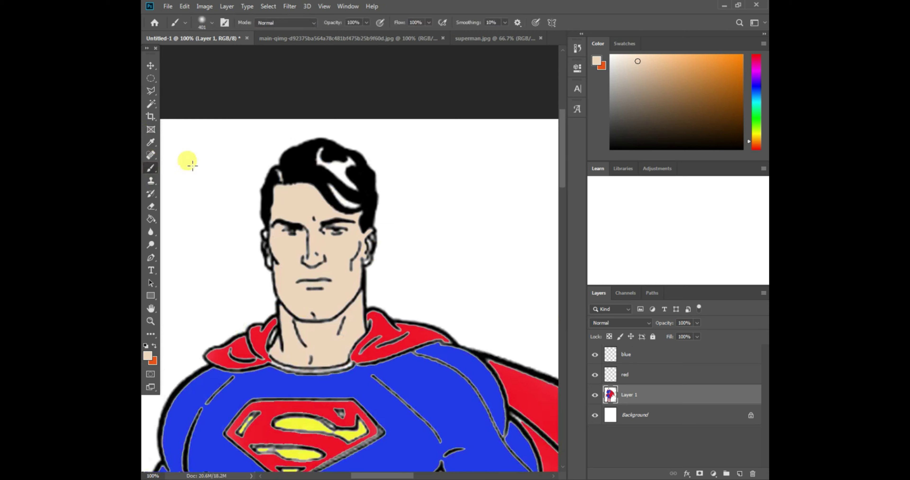
{"action": "left_click", "coordinate": [212, 22]}
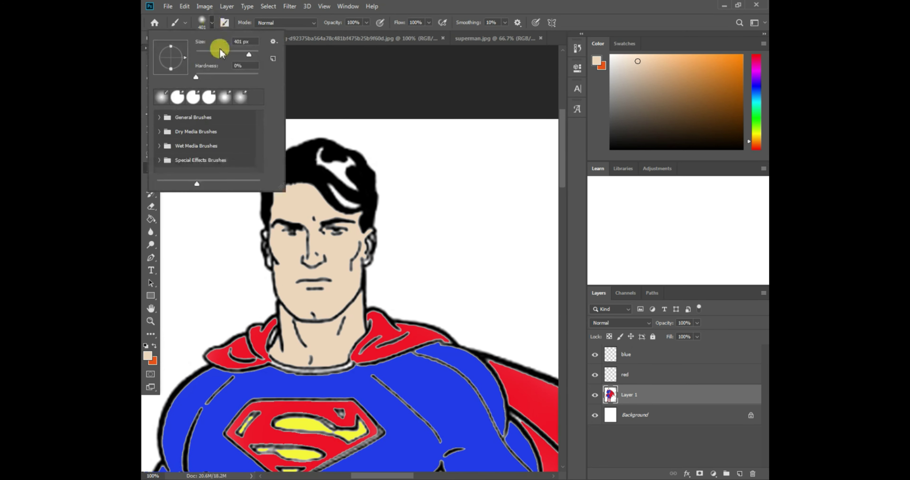
{"action": "left_click", "coordinate": [148, 358]}
{"action": "left_click", "coordinate": [353, 232]}
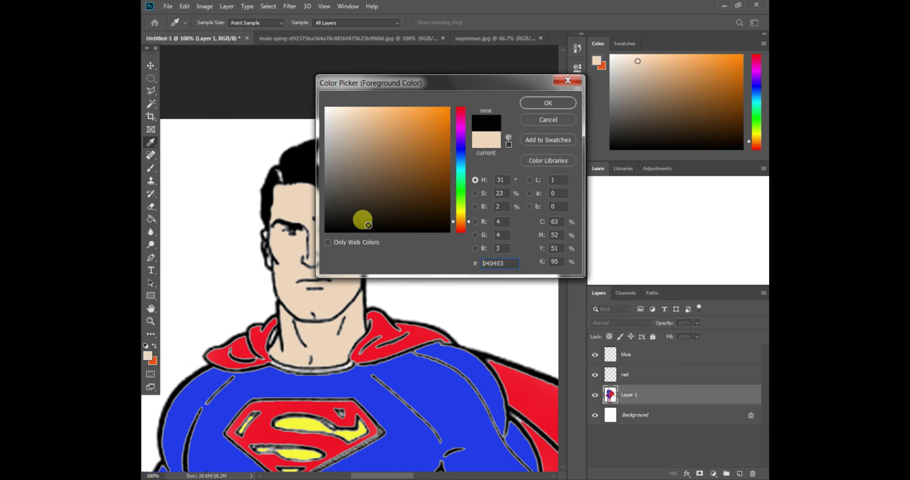
{"action": "left_click", "coordinate": [559, 104]}
{"action": "mouse_move", "coordinate": [346, 152]}
{"action": "left_mouse_down"}
{"action": "mouse_move", "coordinate": [350, 184]}
{"action": "mouse_move", "coordinate": [346, 155]}
{"action": "mouse_move", "coordinate": [336, 148]}
{"action": "mouse_move", "coordinate": [323, 150]}
{"action": "mouse_move", "coordinate": [335, 163]}
{"action": "mouse_move", "coordinate": [303, 166]}
{"action": "left_mouse_up"}
{"action": "left_click", "coordinate": [212, 23]}
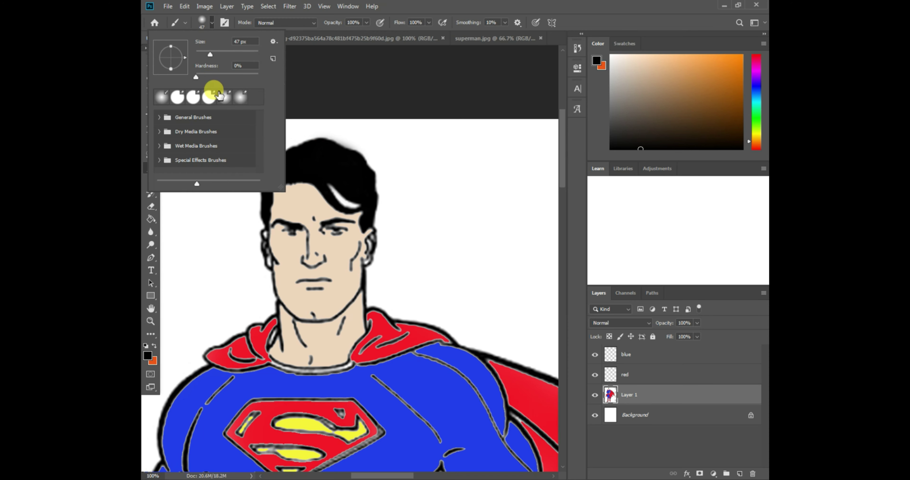
{"action": "key", "text": "e"}
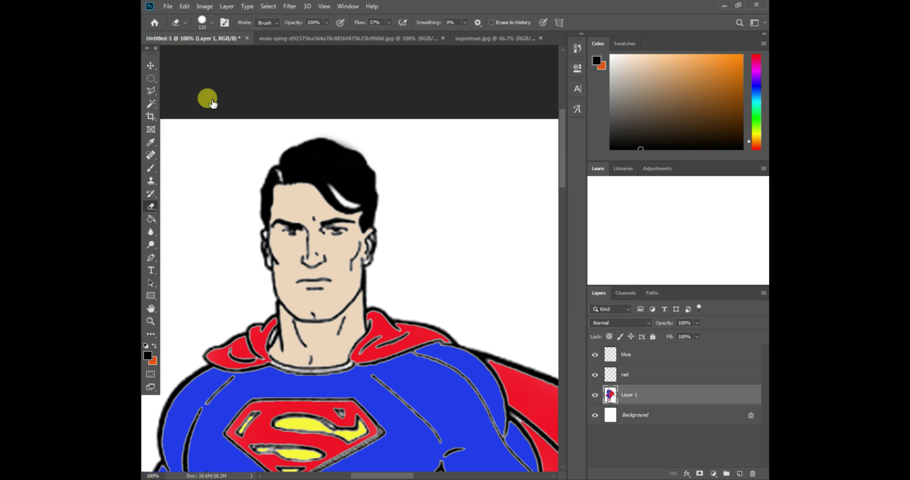
{"action": "left_click", "coordinate": [152, 168]}
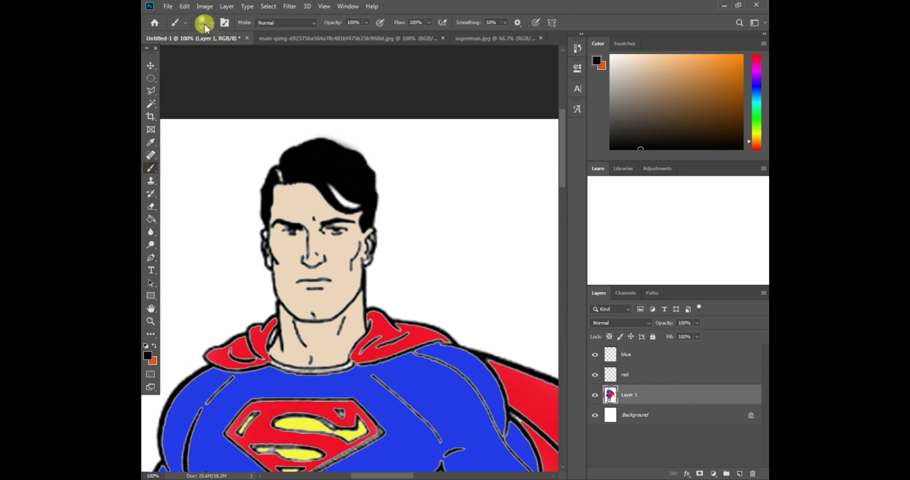
{"action": "left_click", "coordinate": [212, 23]}
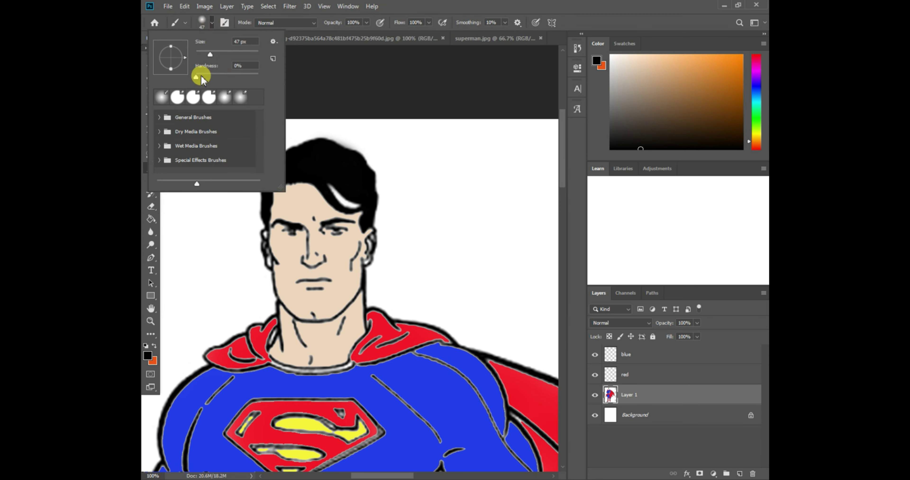
{"action": "key", "text": "e"}
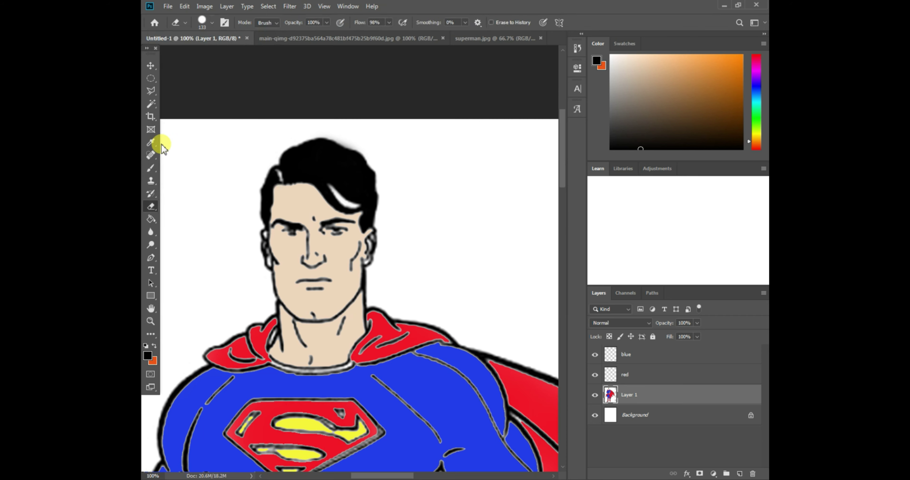
- Paint the small white gap above the left temple of the hair black with the Brush
{"action": "left_click", "coordinate": [149, 169]}
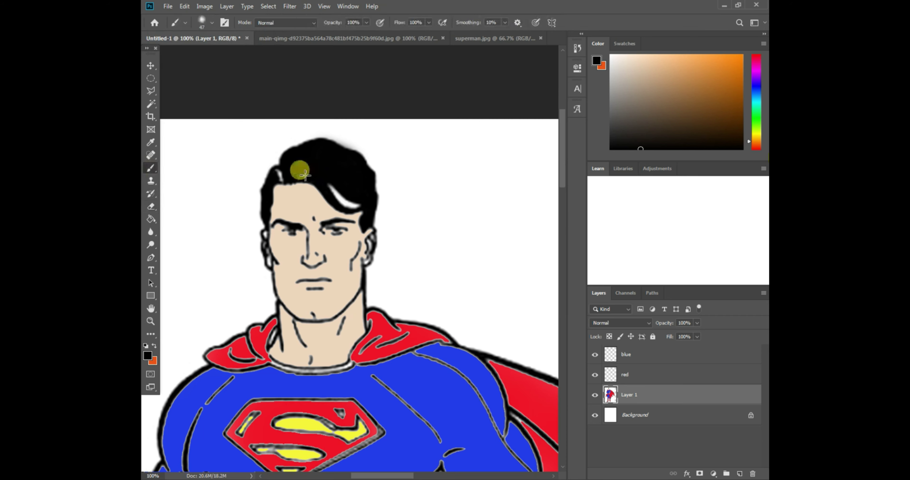
{"action": "left_click", "coordinate": [279, 175]}
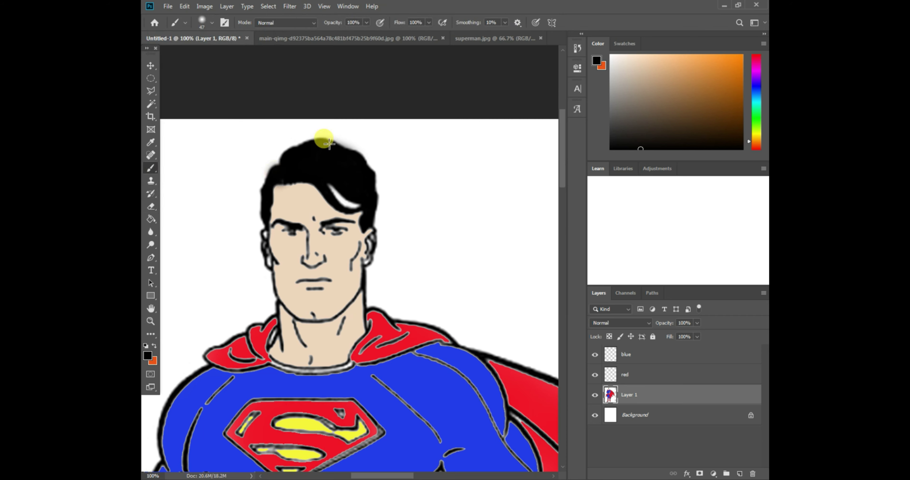
{"action": "key", "text": "ctrl+minus"}
{"action": "key", "text": "ctrl+minus"}
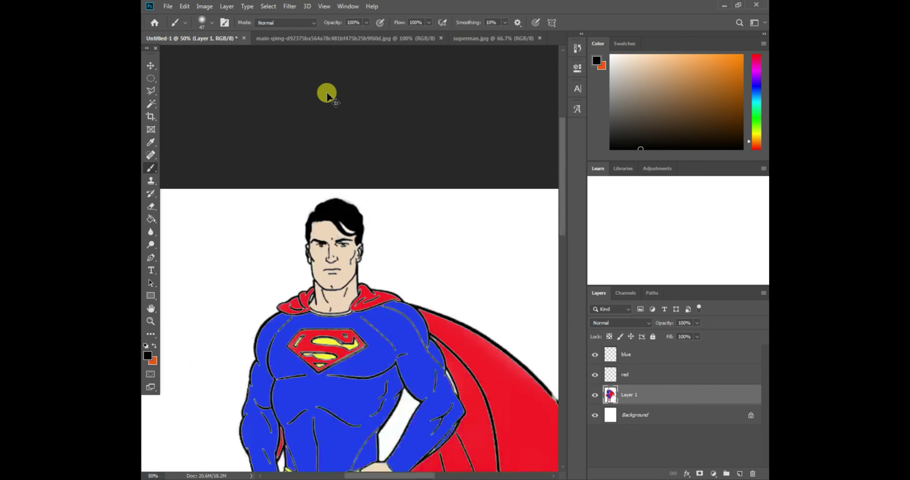
- Select the white gap inside the front lock of hair on the forehead with the Magic Wand
{"action": "key", "text": "ctrl+plus"}
{"action": "key", "text": "ctrl+plus"}
{"action": "key", "text": "ctrl+plus"}
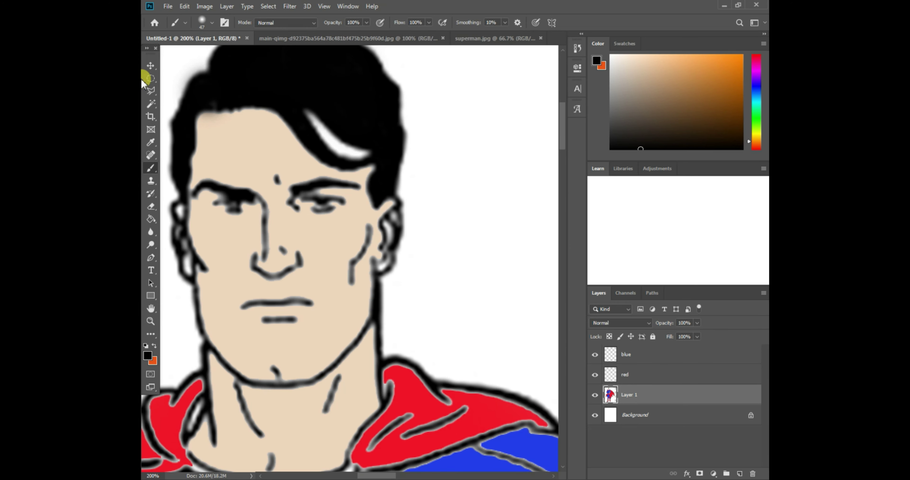
{"action": "left_click", "coordinate": [151, 104]}
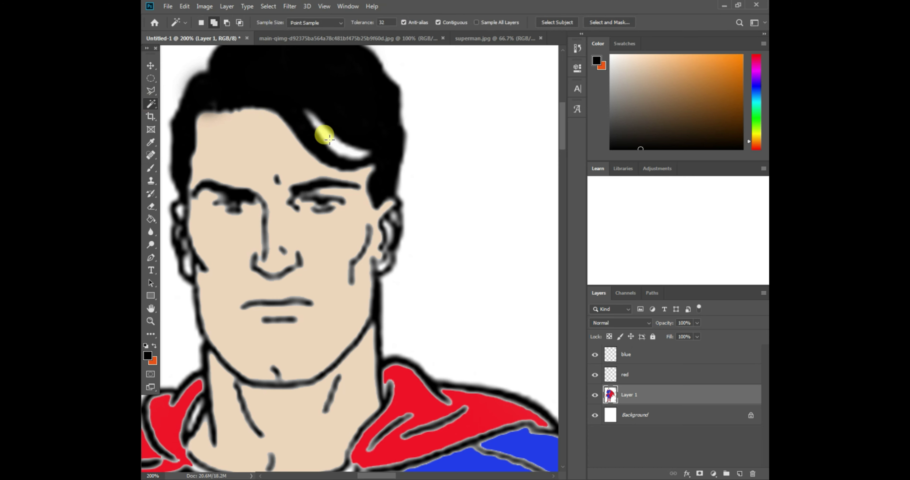
{"action": "left_click_drag", "start_coordinate": [295, 139], "coordinate": [324, 154]}
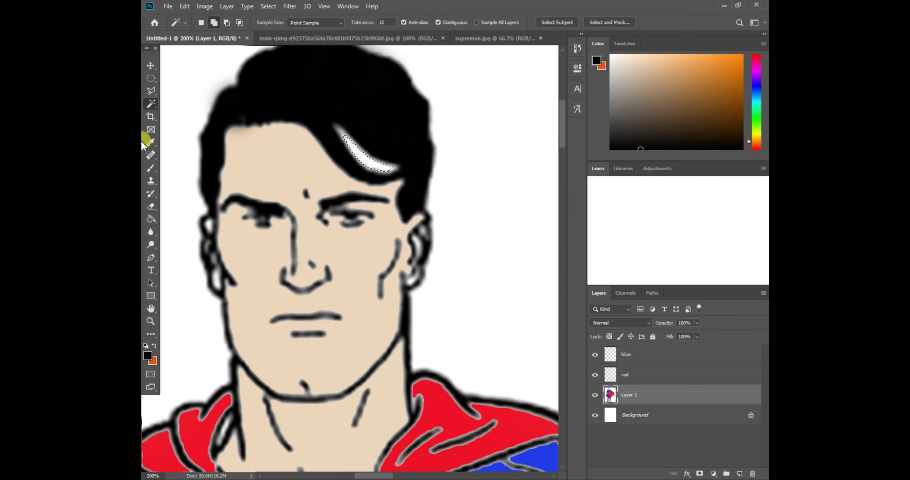
- Sample the skin tone from the forehead and paint the selected gap in the hair with the Brush
{"action": "left_click", "coordinate": [151, 142]}
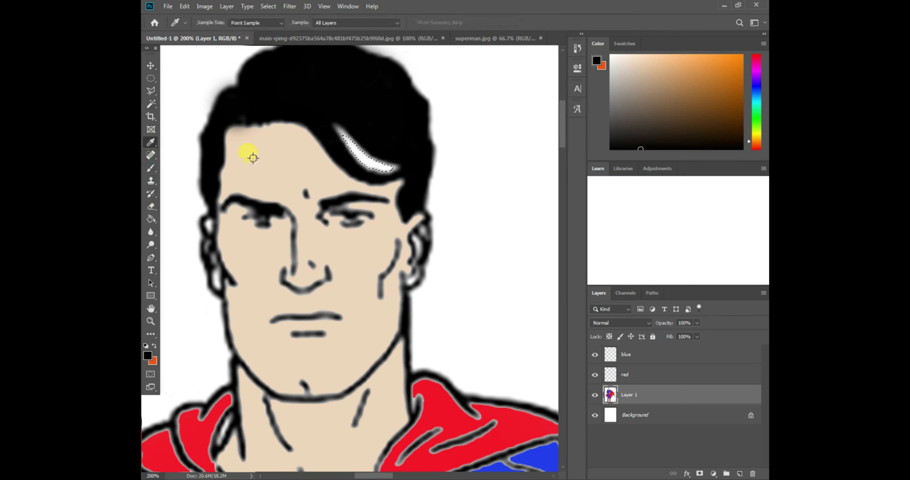
{"action": "left_click", "coordinate": [152, 167]}
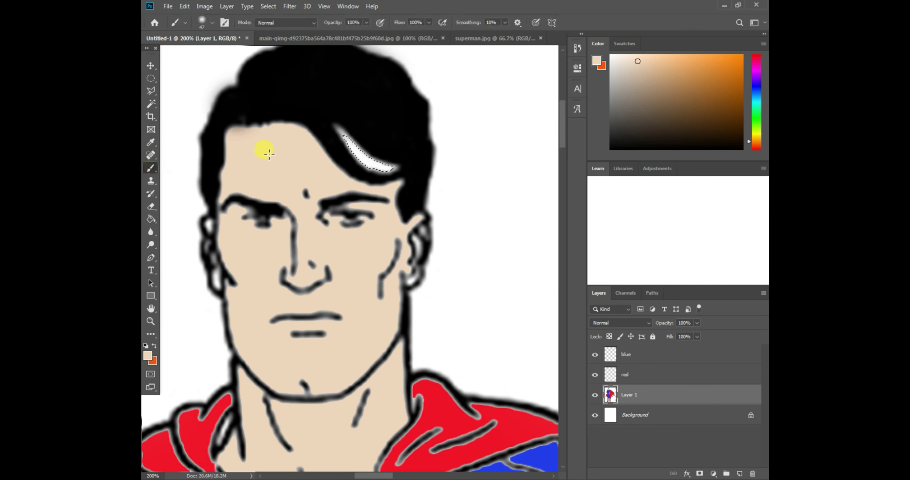
{"action": "mouse_move", "coordinate": [342, 140]}
{"action": "left_mouse_down"}
{"action": "mouse_move", "coordinate": [345, 152]}
{"action": "mouse_move", "coordinate": [395, 171]}
{"action": "left_mouse_up"}
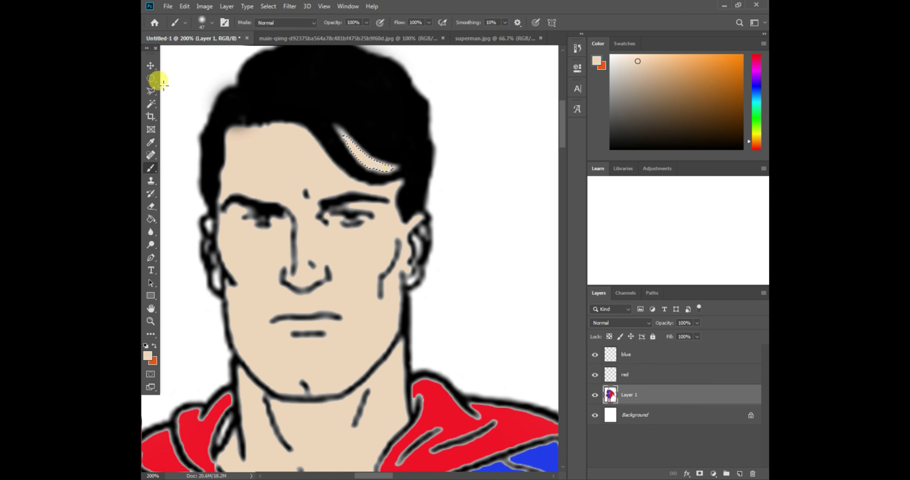
- Clear the selection around the forehead gap with the Polygonal Lasso
{"action": "left_click", "coordinate": [151, 91]}
{"action": "left_click", "coordinate": [197, 82]}
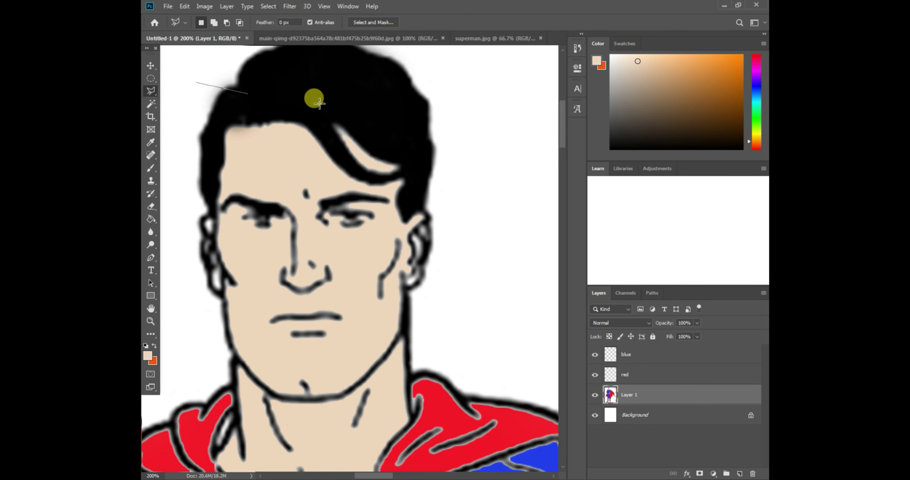
{"action": "double_click", "coordinate": [320, 102]}
{"action": "left_click", "coordinate": [428, 186]}
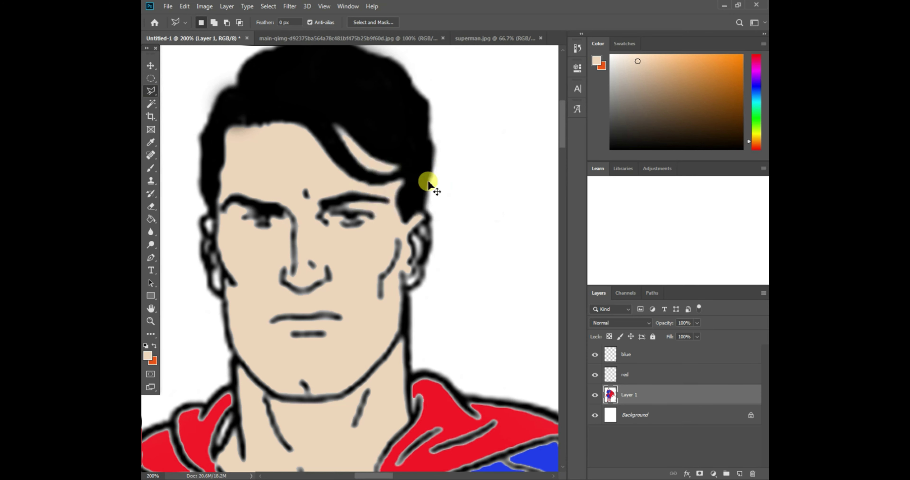
- Select the white soles, heel areas and toe caps of both boots with the Magic Wand
{"action": "key", "text": "ctrl+minus"}
{"action": "key", "text": "ctrl+minus"}
{"action": "key", "text": "ctrl+minus"}
{"action": "key", "text": "ctrl+minus"}
{"action": "key", "text": "ctrl+minus"}
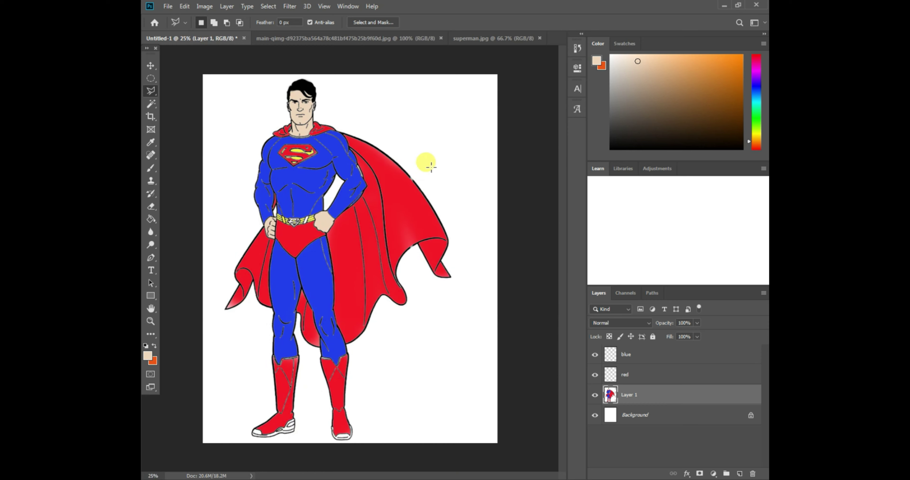
{"action": "key", "text": "w"}
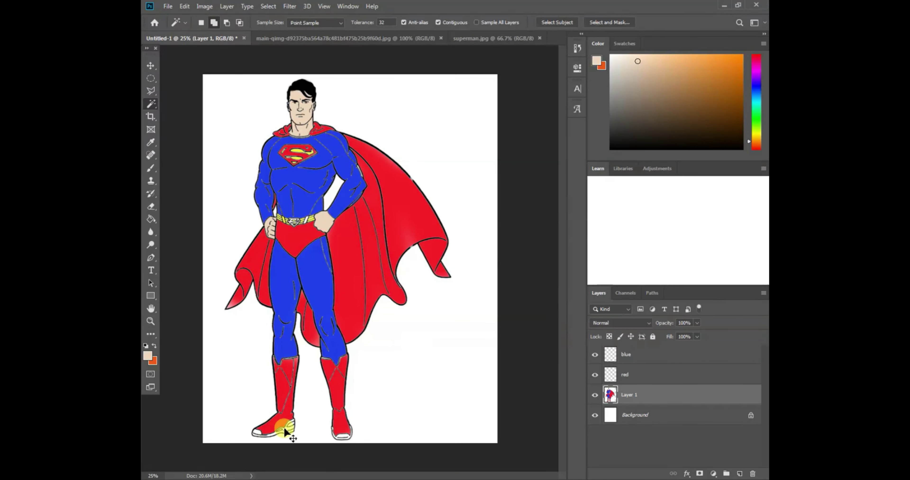
{"action": "key", "text": "ctrl+plus"}
{"action": "key", "text": "ctrl+plus"}
{"action": "key", "text": "ctrl+plus"}
{"action": "left_click_drag", "start_coordinate": [253, 427], "coordinate": [337, 110]}
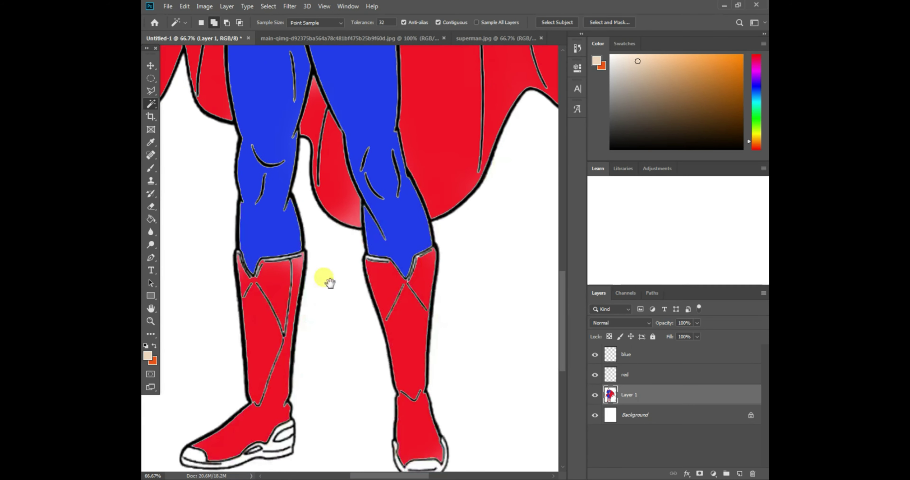
{"action": "left_click_drag", "start_coordinate": [321, 367], "coordinate": [332, 298]}
{"action": "scroll", "coordinate": [322, 397], "scroll_direction": "up", "scroll_amount": 1}
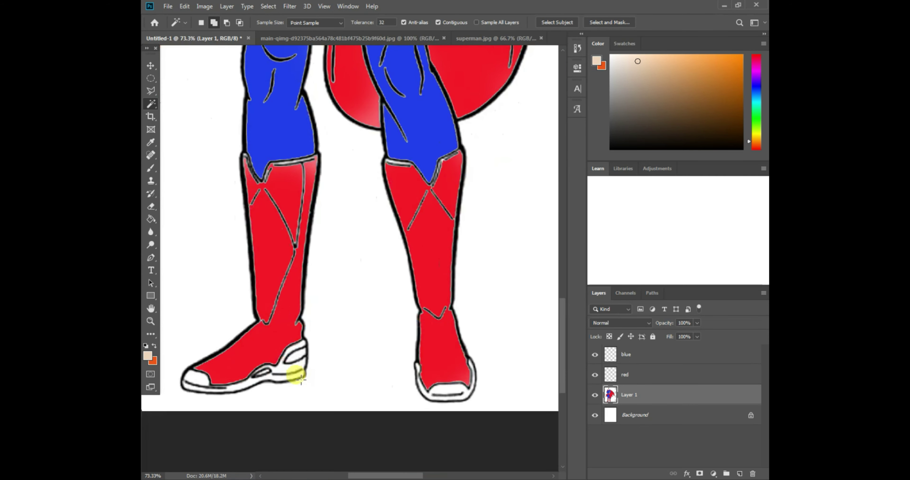
{"action": "left_click", "coordinate": [276, 378]}
{"action": "left_click", "coordinate": [203, 376]}
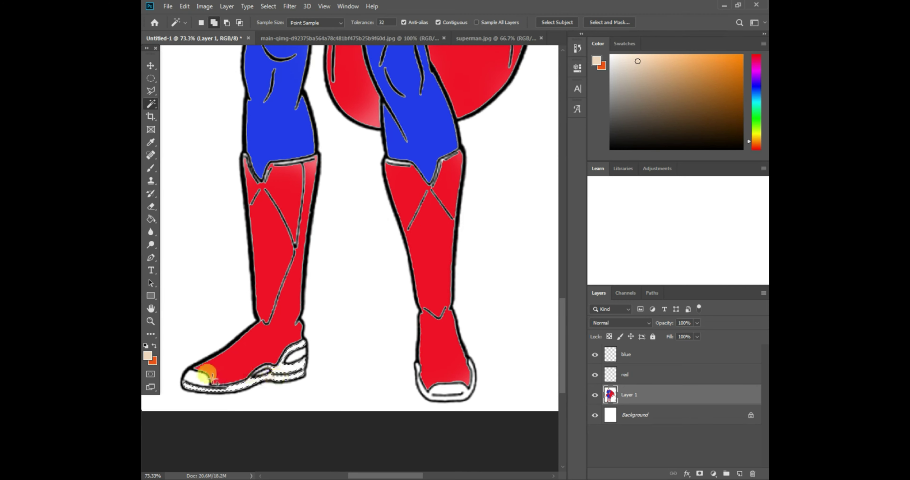
{"action": "left_click", "coordinate": [193, 377]}
{"action": "left_click", "coordinate": [433, 388]}
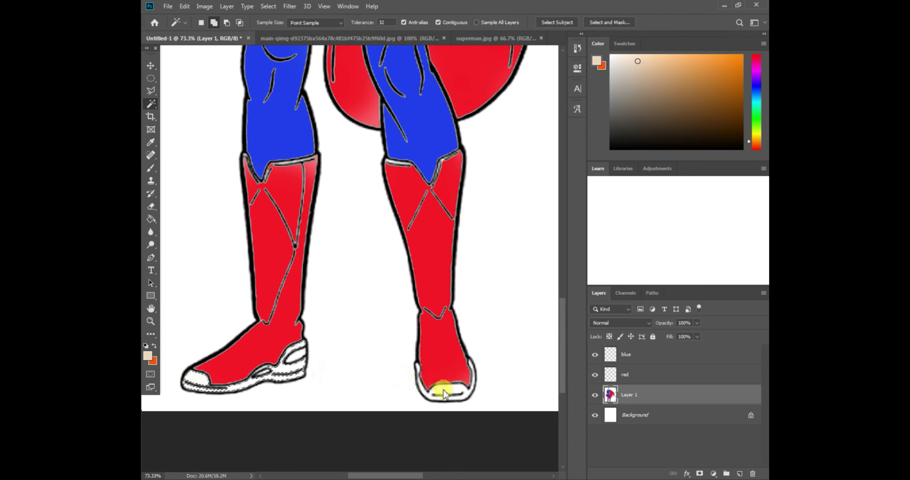
{"action": "left_click", "coordinate": [419, 369]}
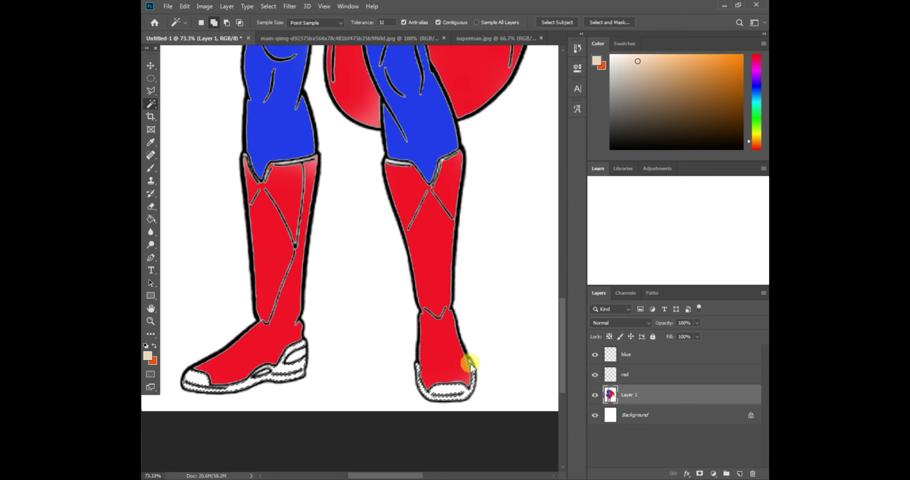
- Sample the red from the boot and paint the selected sole and toe cap of the side-facing boot with the Brush
{"action": "left_click", "coordinate": [151, 142]}
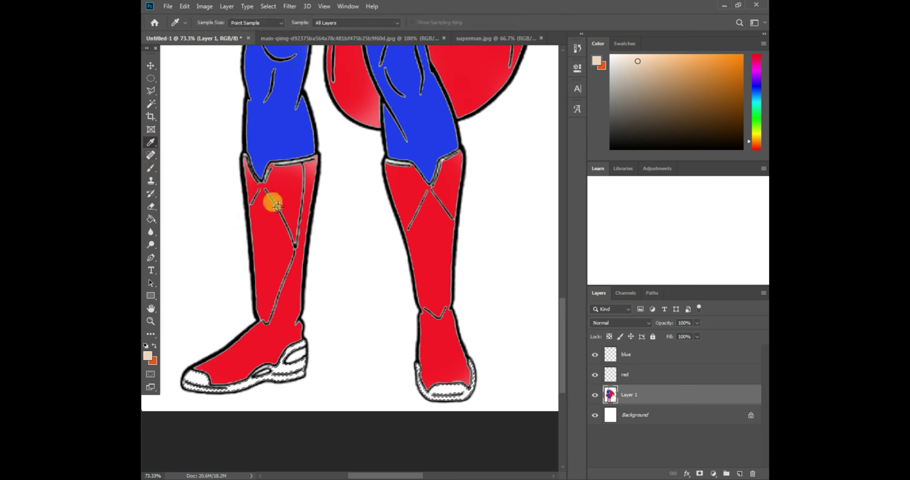
{"action": "left_click", "coordinate": [264, 212]}
{"action": "left_click", "coordinate": [153, 167]}
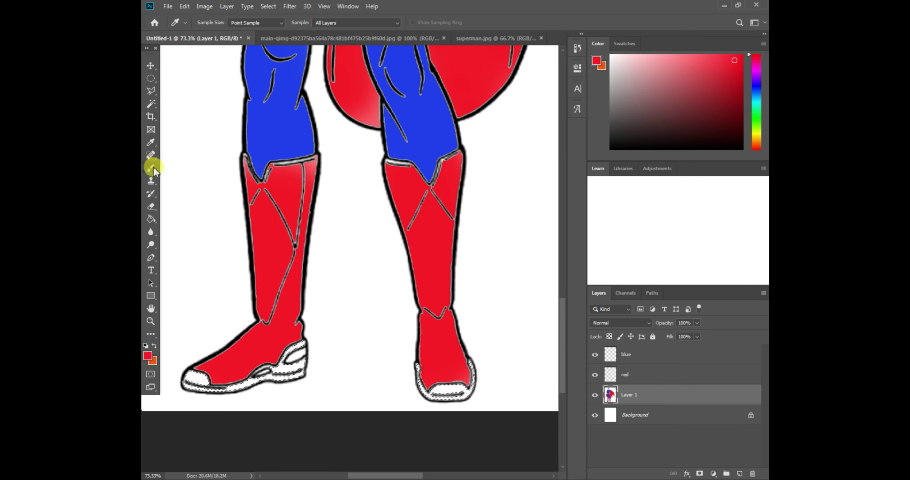
{"action": "mouse_move", "coordinate": [217, 360]}
{"action": "left_mouse_down"}
{"action": "mouse_move", "coordinate": [182, 382]}
{"action": "mouse_move", "coordinate": [250, 382]}
{"action": "mouse_move", "coordinate": [305, 366]}
{"action": "left_mouse_up"}
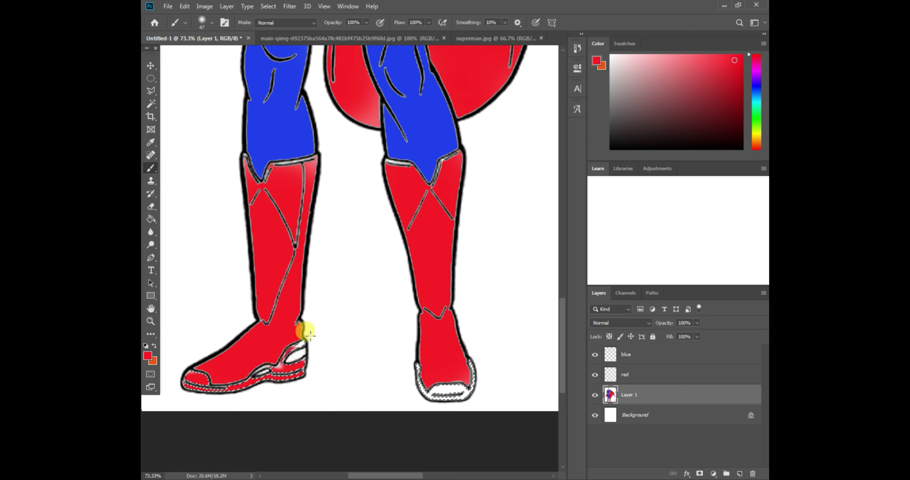
- Set the Brush to 108 px and paint the selected sole and toe cap of the front-facing boot red
{"action": "left_click", "coordinate": [215, 23]}
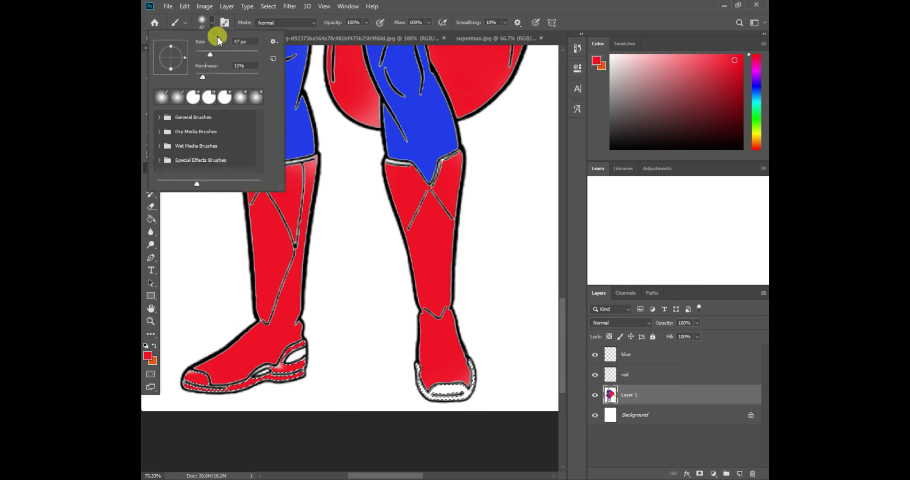
{"action": "left_click", "coordinate": [281, 366]}
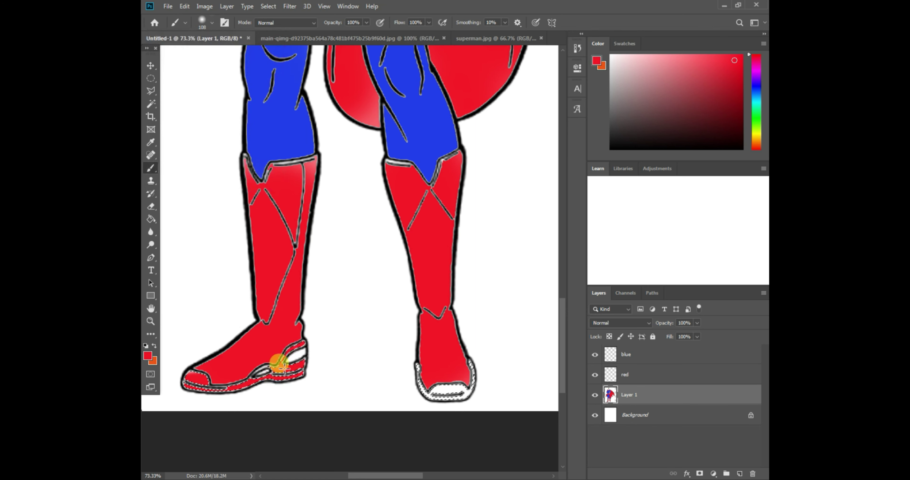
{"action": "mouse_move", "coordinate": [455, 390]}
{"action": "left_mouse_down"}
{"action": "mouse_move", "coordinate": [437, 395]}
{"action": "mouse_move", "coordinate": [475, 369]}
{"action": "mouse_move", "coordinate": [470, 360]}
{"action": "mouse_move", "coordinate": [470, 382]}
{"action": "mouse_move", "coordinate": [470, 356]}
{"action": "mouse_move", "coordinate": [475, 391]}
{"action": "mouse_move", "coordinate": [436, 383]}
{"action": "mouse_move", "coordinate": [426, 363]}
{"action": "left_mouse_up"}
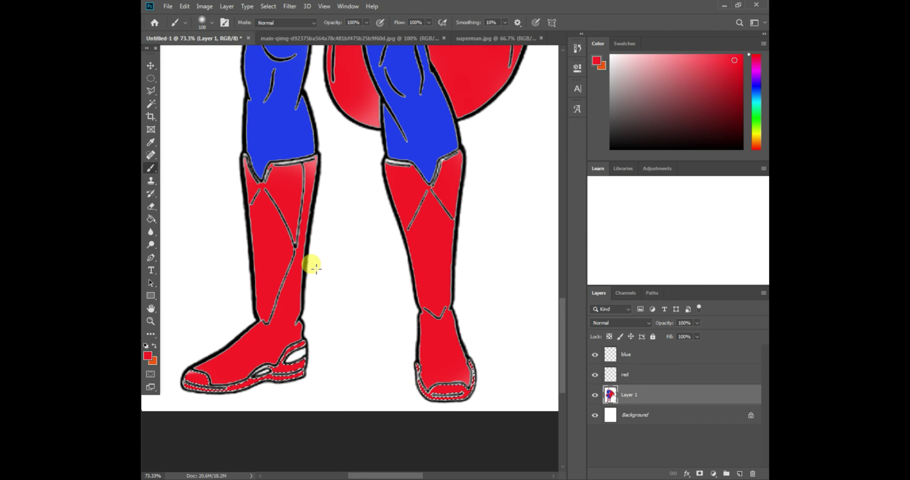
- Clear the selection around the boot soles and toe caps with the Polygonal Lasso
{"action": "left_click", "coordinate": [151, 91]}
{"action": "left_click", "coordinate": [275, 103]}
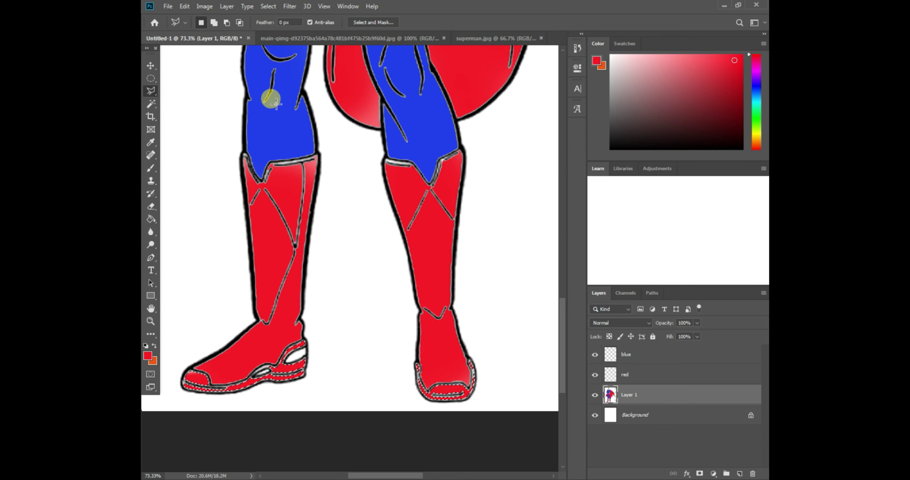